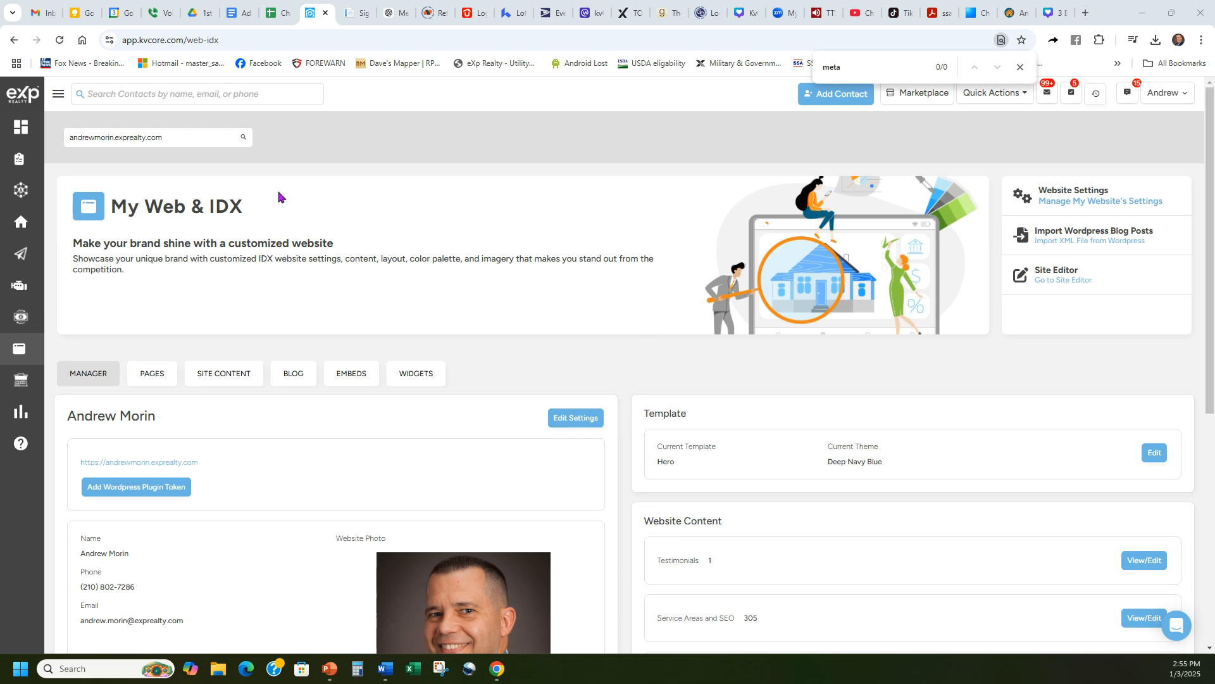
Step: Open the Pages section of Web & IDX
{"action": "left_click", "coordinate": [58, 94]}
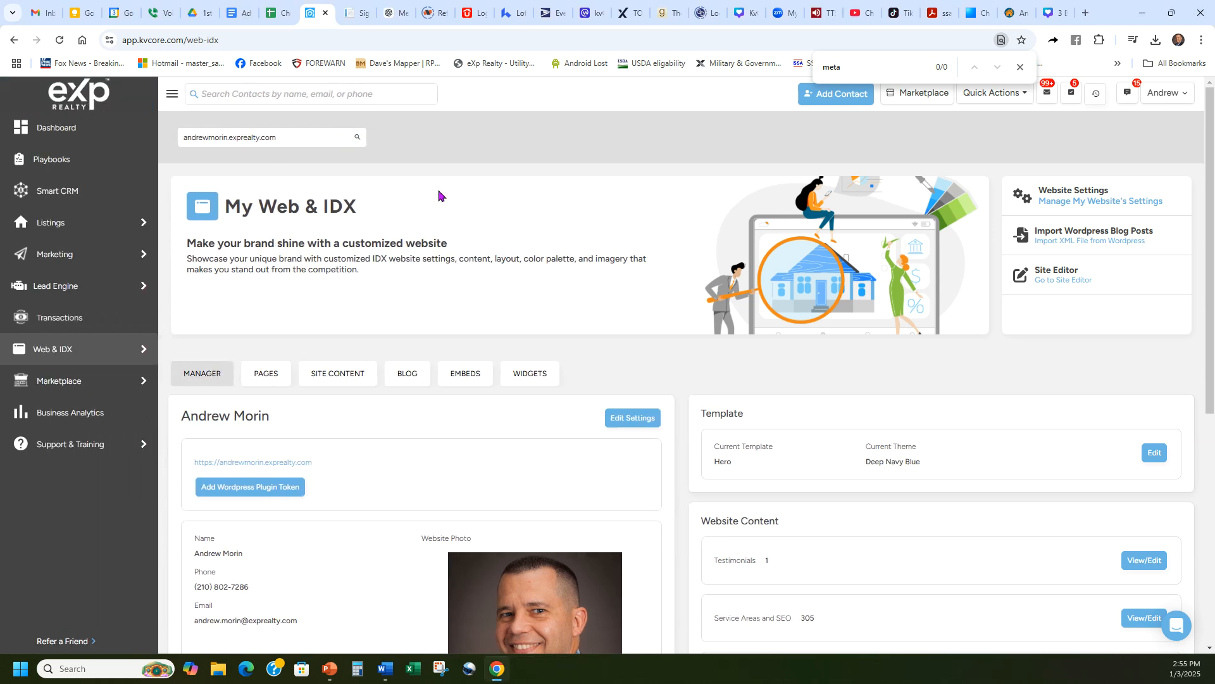
{"action": "mouse_move", "coordinate": [84, 348]}
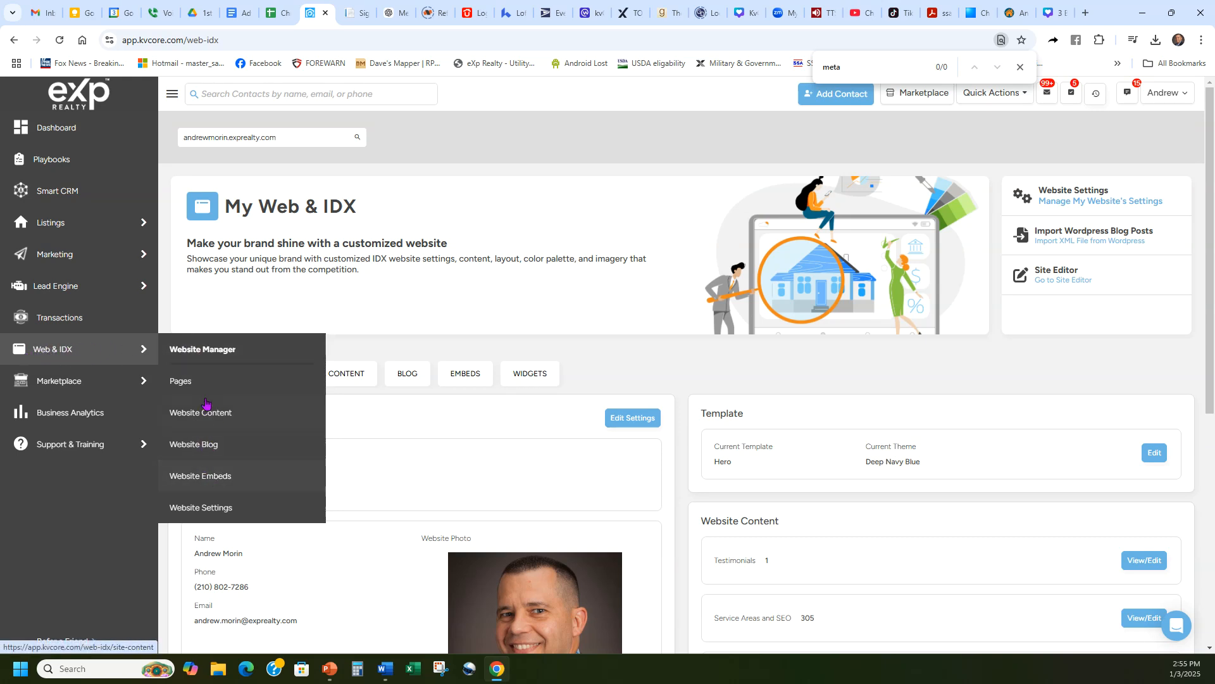
{"action": "left_click", "coordinate": [190, 381]}
{"action": "mouse_move", "coordinate": [10, 349]}
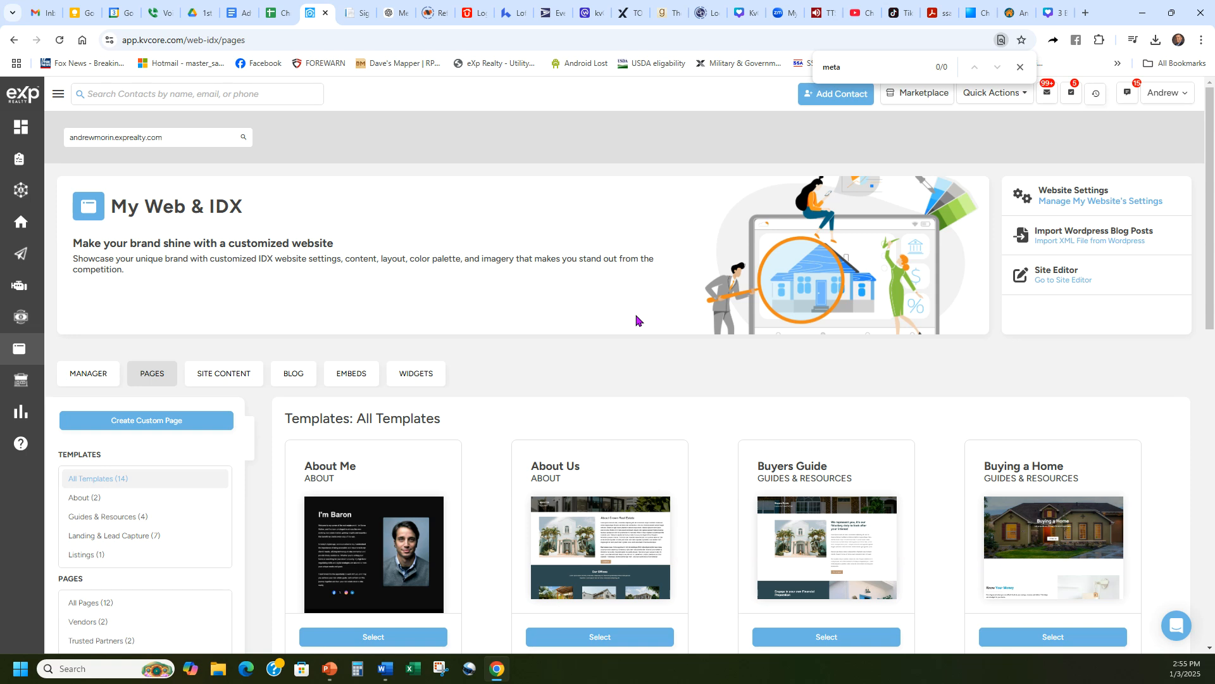
Step: Look over the page templates and start a new custom page
{"action": "scroll", "coordinate": [636, 320], "scroll_direction": "down", "scroll_amount": 3}
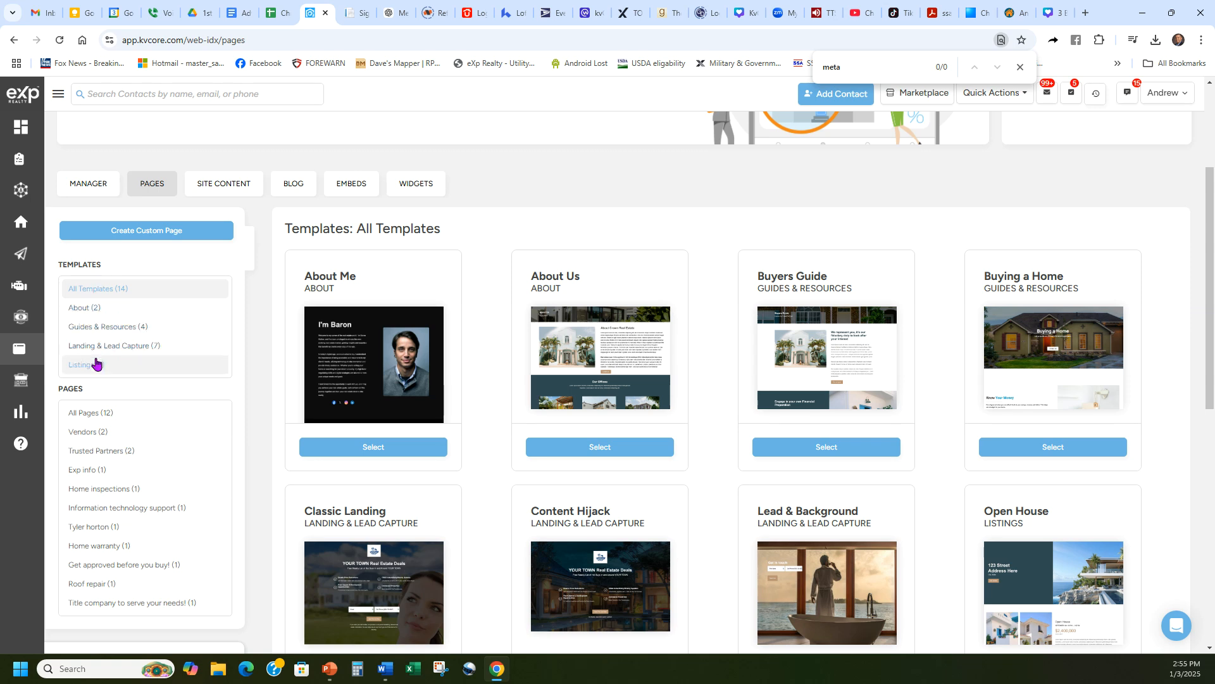
{"action": "scroll", "coordinate": [947, 290], "scroll_direction": "down", "scroll_amount": 2}
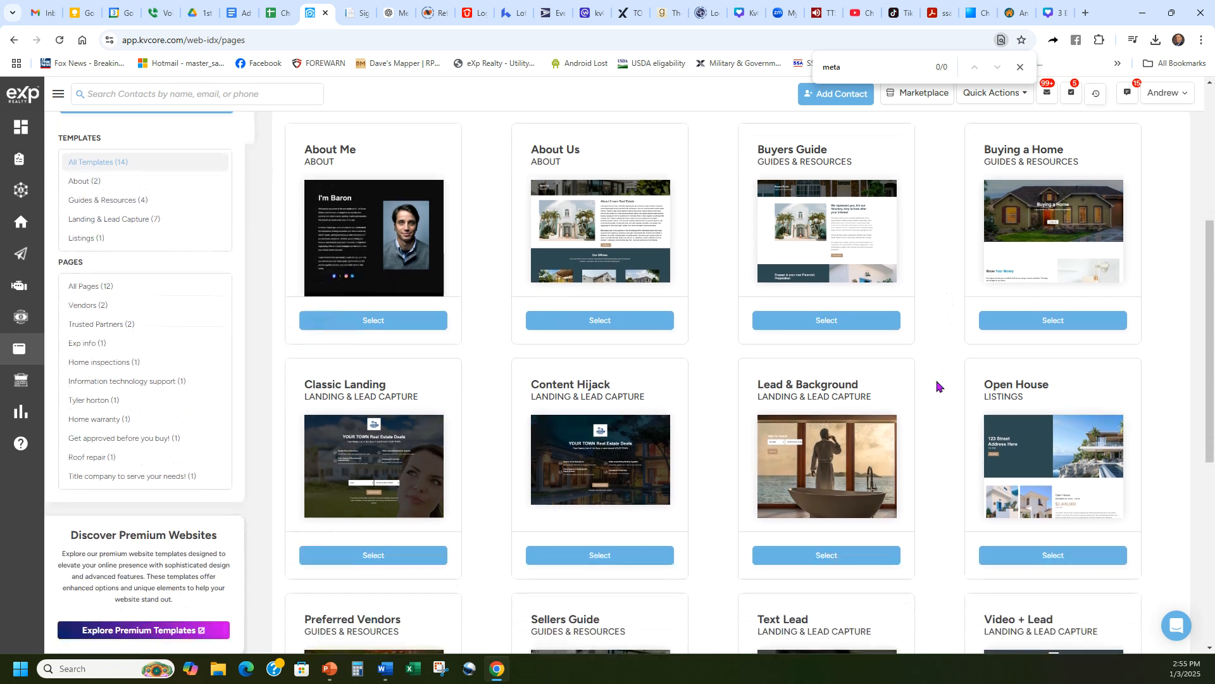
{"action": "scroll", "coordinate": [939, 406], "scroll_direction": "up", "scroll_amount": 4}
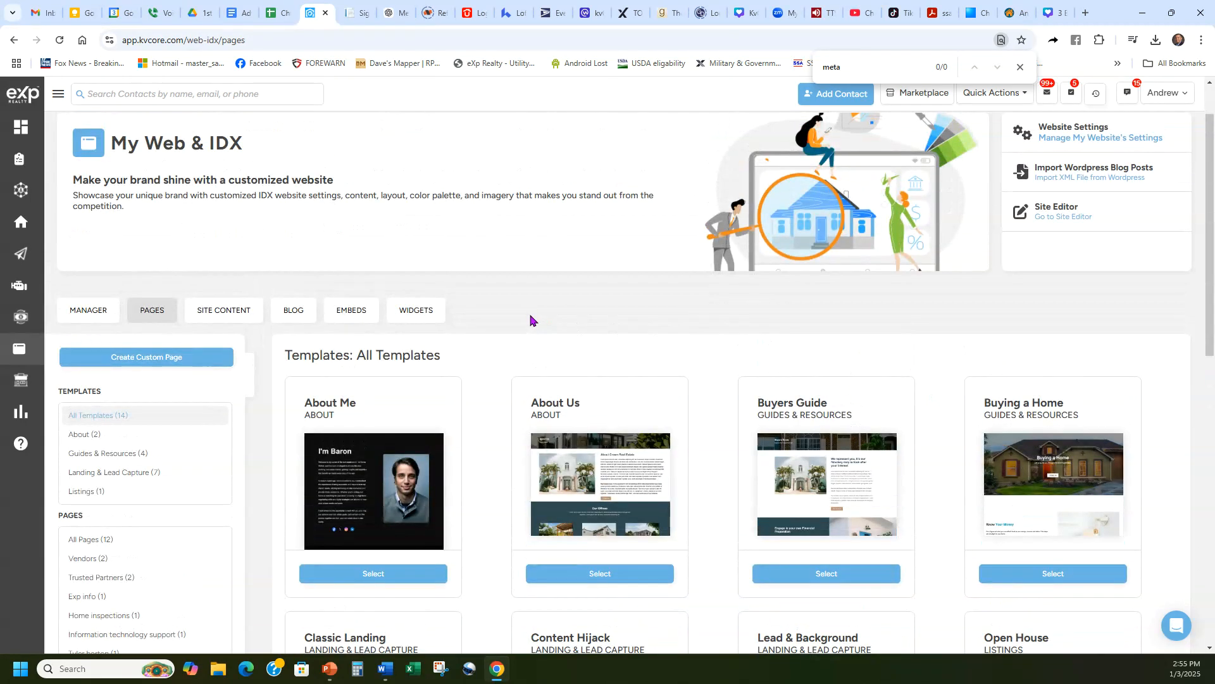
{"action": "scroll", "coordinate": [497, 306], "scroll_direction": "down", "scroll_amount": 2}
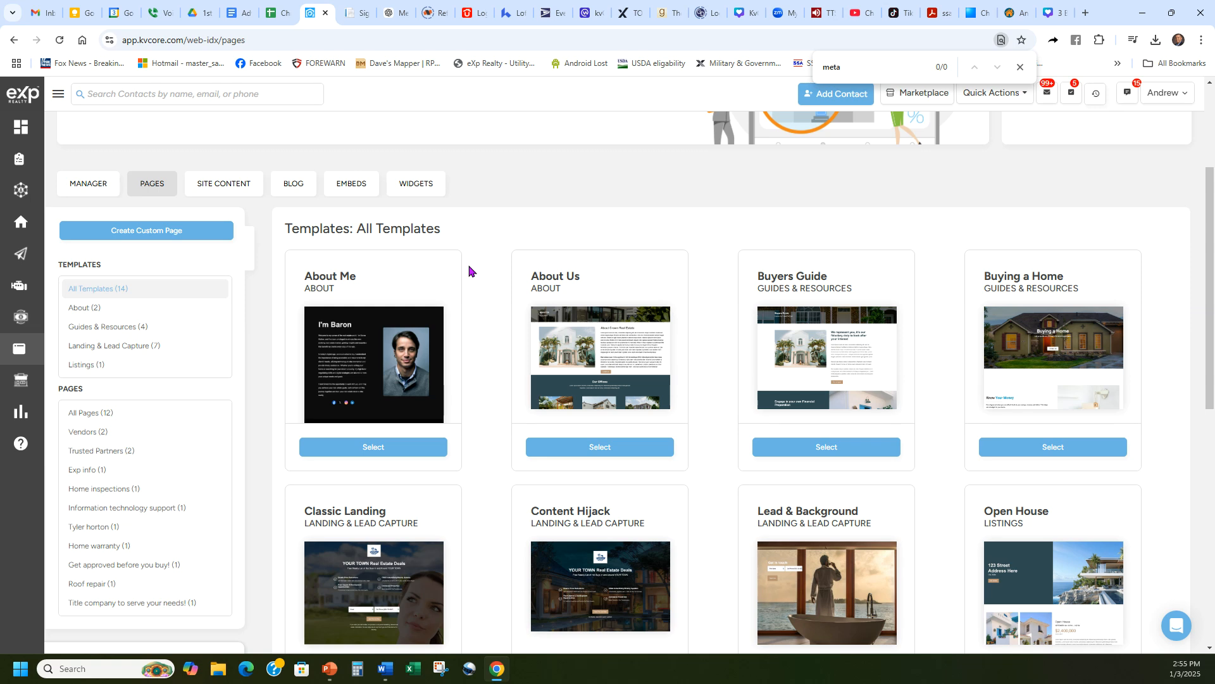
{"action": "scroll", "coordinate": [492, 272], "scroll_direction": "up", "scroll_amount": 1}
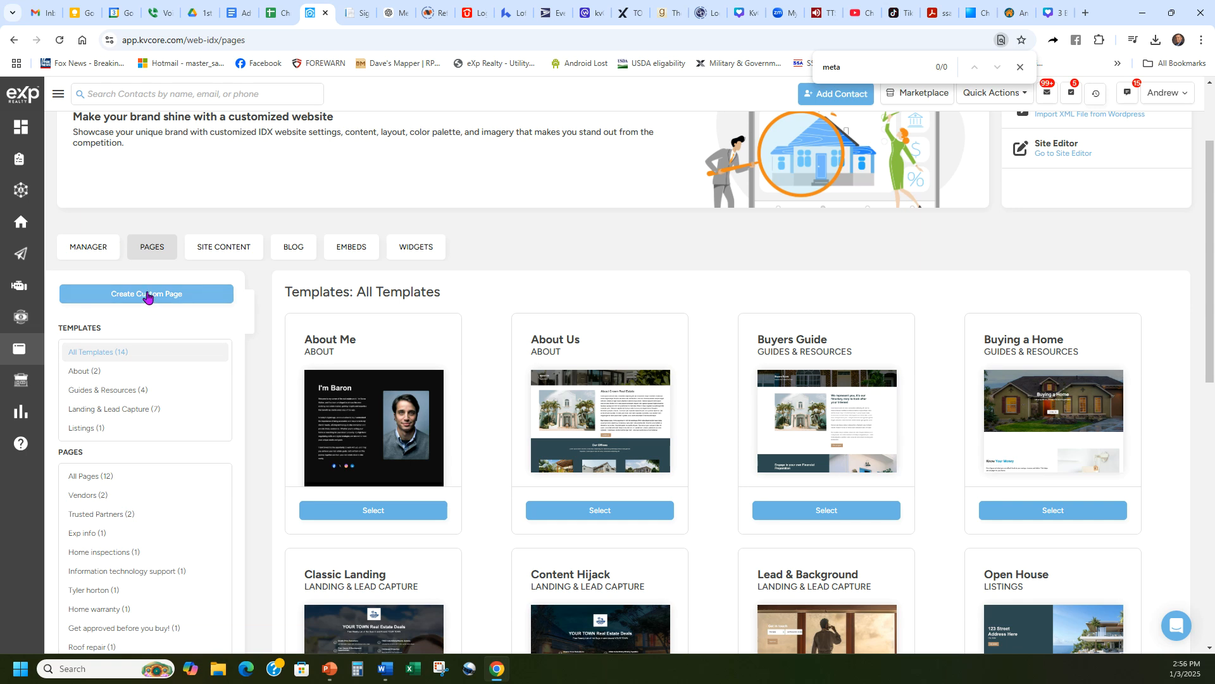
{"action": "left_click", "coordinate": [148, 295]}
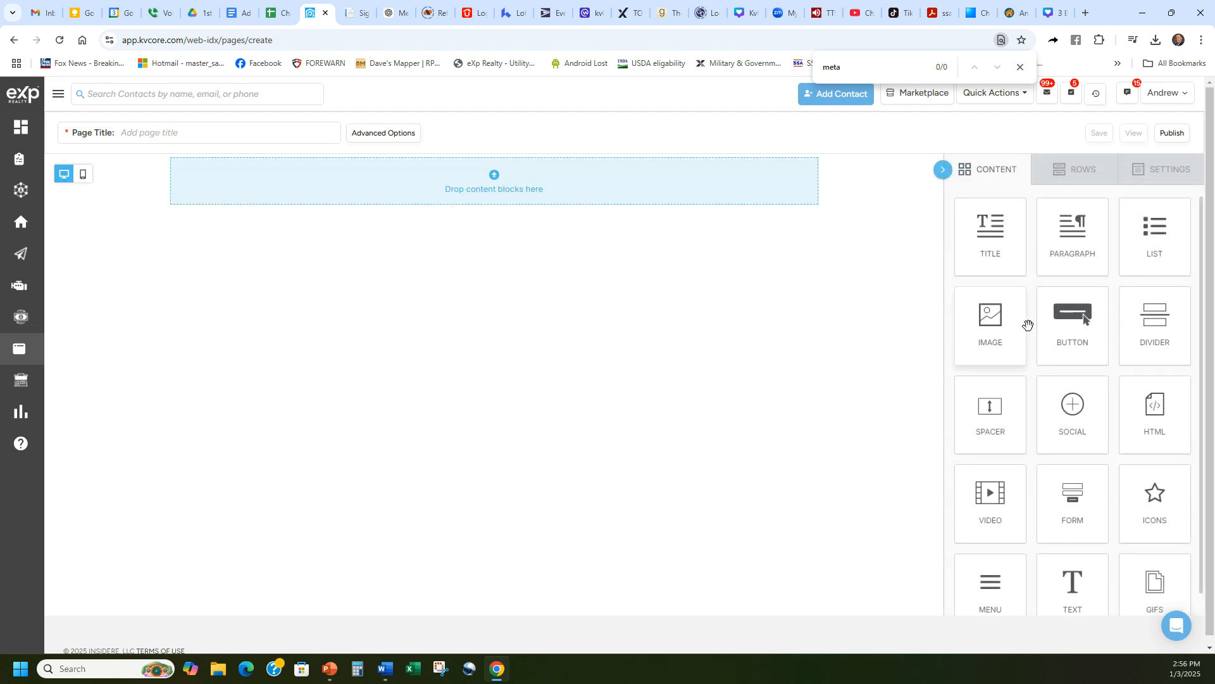
Step: Add a Text block to the empty page canvas
{"action": "scroll", "coordinate": [1049, 481], "scroll_direction": "down", "scroll_amount": 1}
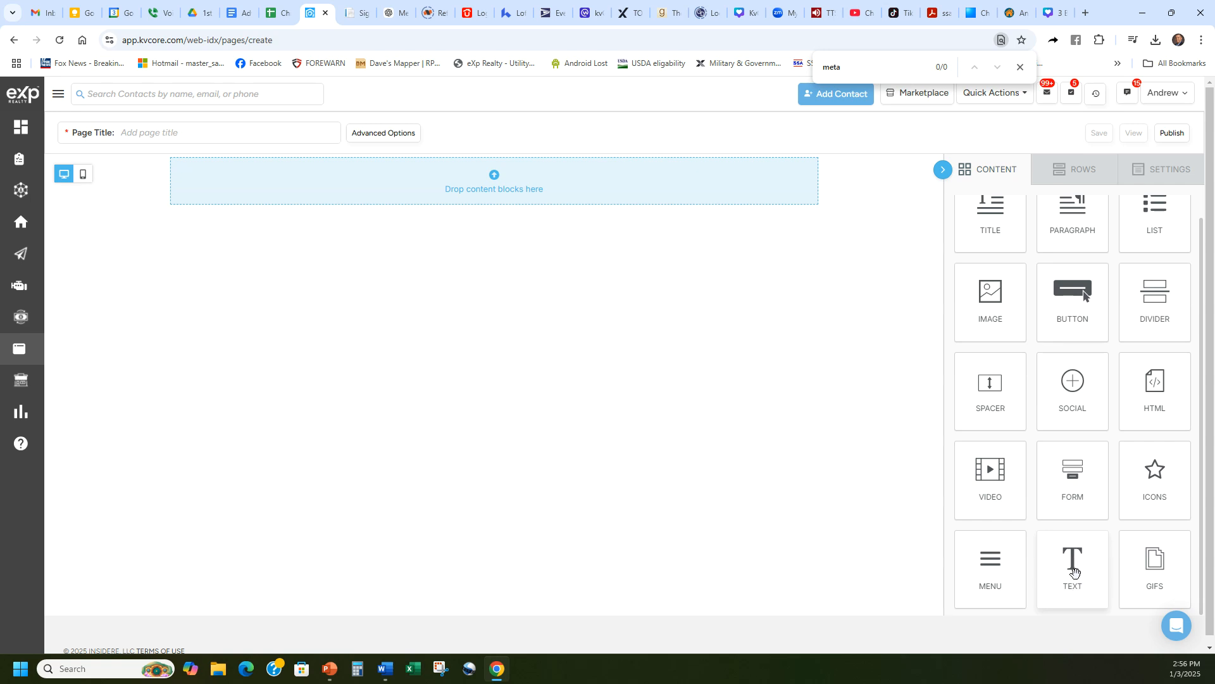
{"action": "left_click_drag", "start_coordinate": [1074, 572], "coordinate": [484, 163]}
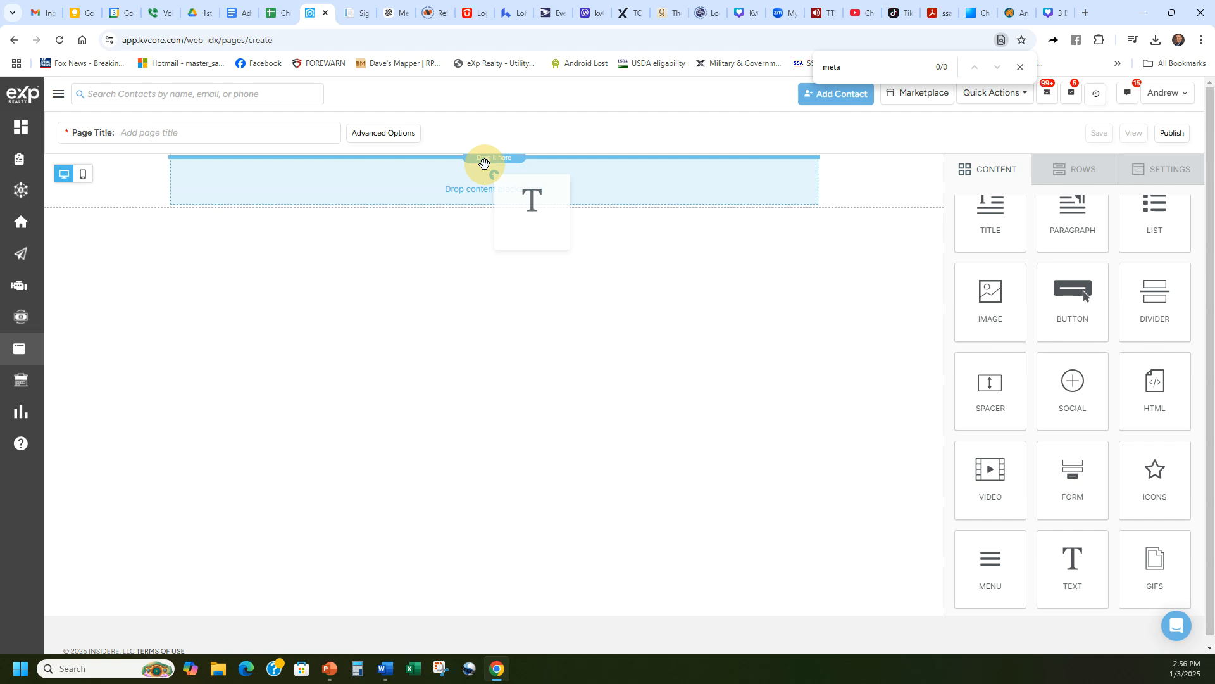
{"action": "left_click_drag", "start_coordinate": [484, 164], "coordinate": [488, 168]}
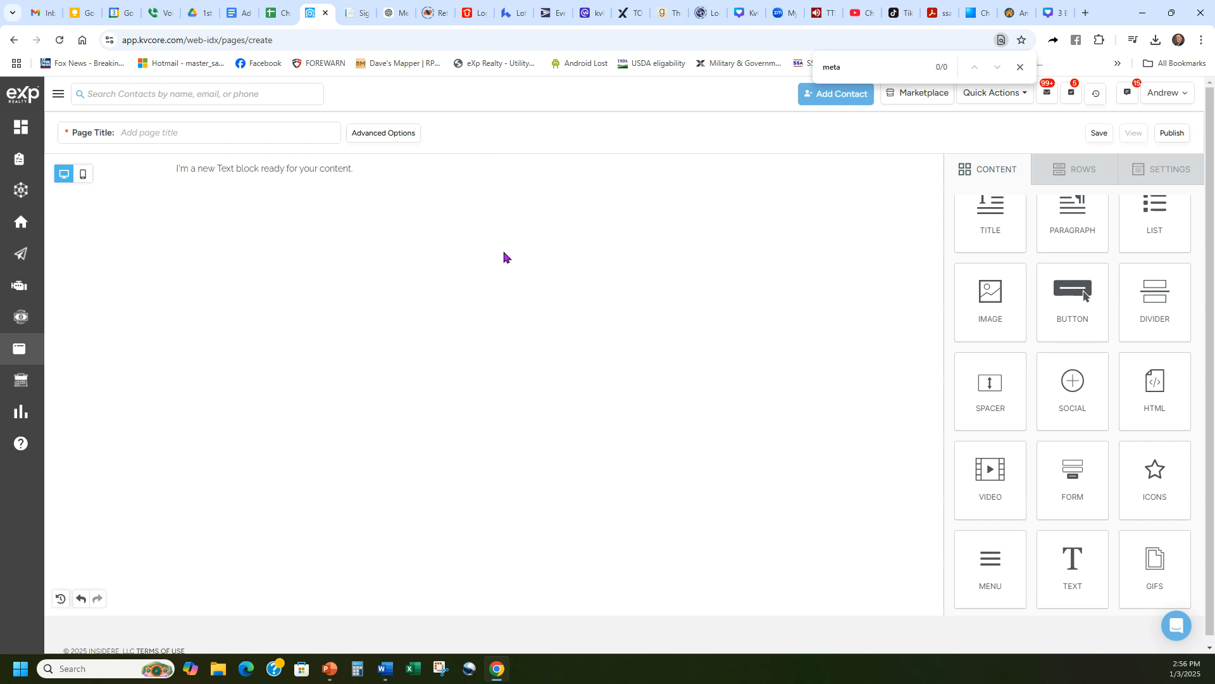
Step: Replace the placeholder text with three entries, each listing Company name, person name, email, phone number and website link on separate lines
{"action": "left_click", "coordinate": [429, 169]}
{"action": "triple_click", "coordinate": [399, 166]}
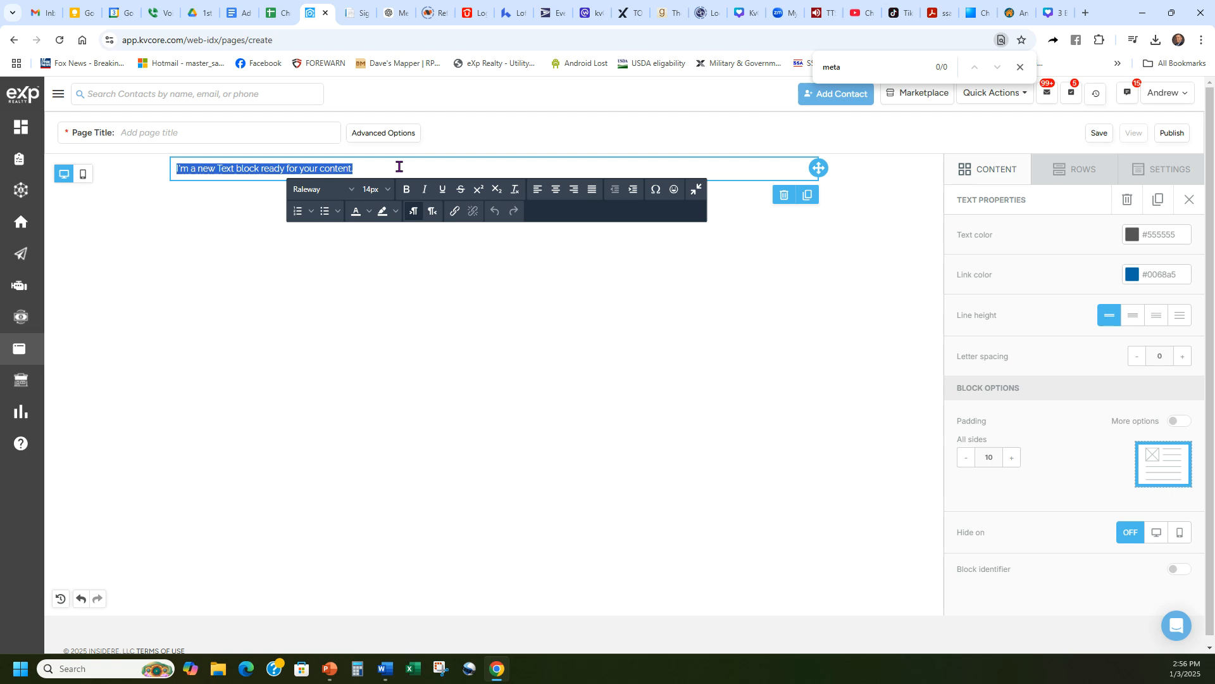
{"action": "type", "text": "Company name person name email phone number website link  Company name person name email phone number website link  Company name person name email phone number website link"}
Step: Set the font size of all the contact text to 22px
{"action": "left_click_drag", "start_coordinate": [231, 340], "coordinate": [155, 168]}
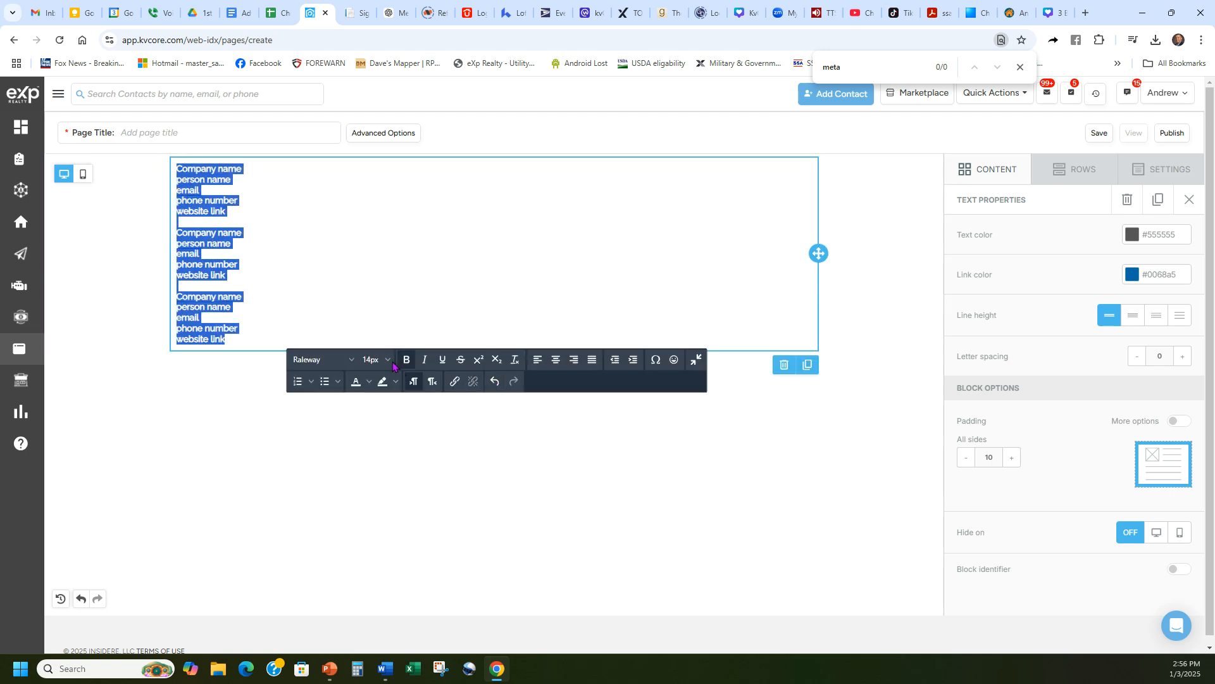
{"action": "left_click", "coordinate": [383, 360]}
{"action": "left_click", "coordinate": [359, 578]}
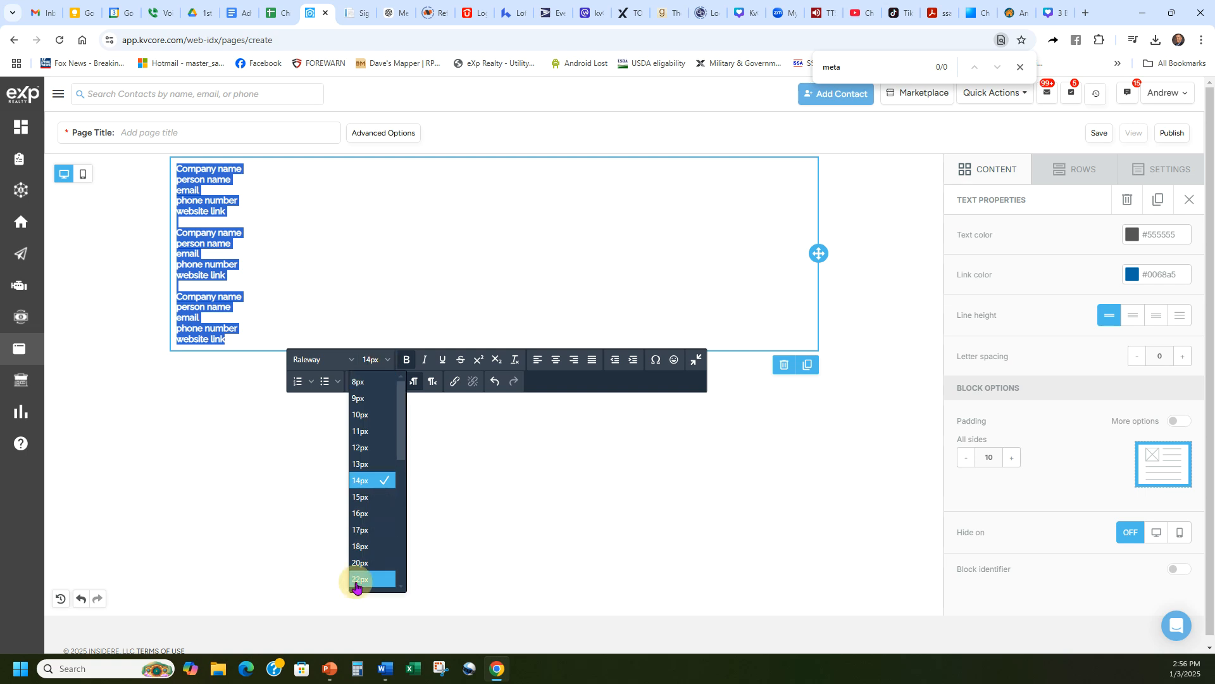
{"action": "left_click", "coordinate": [506, 515]}
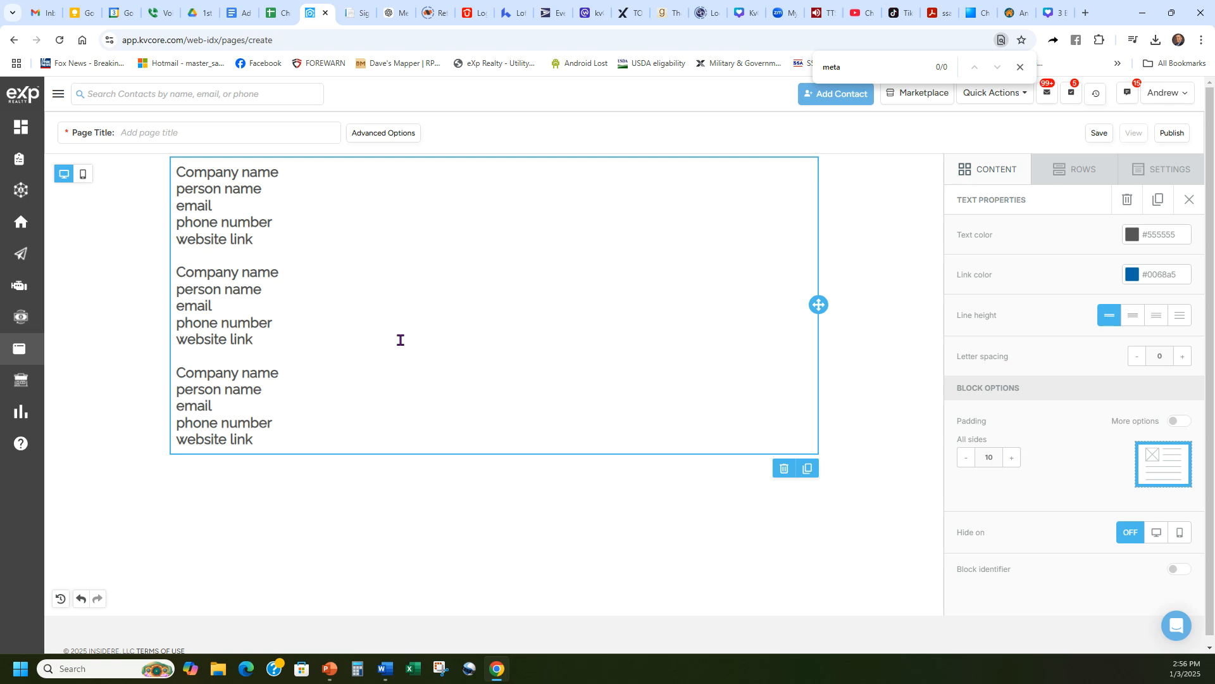
{"action": "left_click", "coordinate": [283, 168]}
{"action": "left_click_drag", "start_coordinate": [283, 168], "coordinate": [173, 172]}
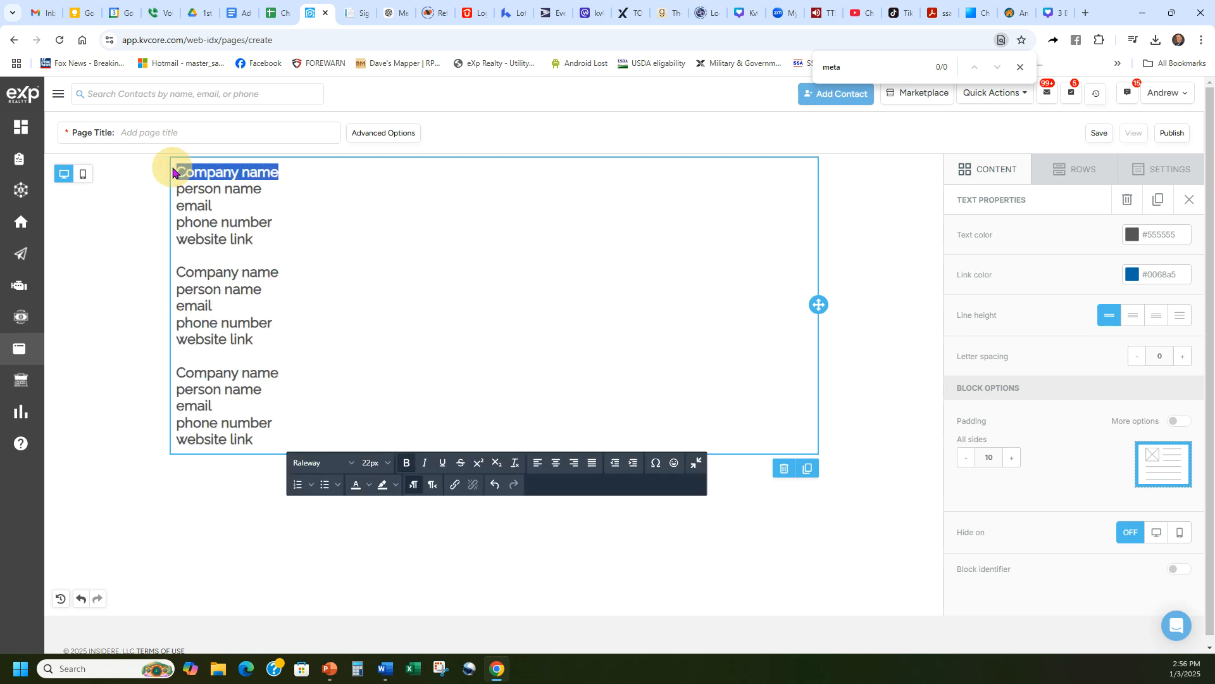
{"action": "left_click", "coordinate": [202, 173]}
{"action": "left_click_drag", "start_coordinate": [266, 190], "coordinate": [169, 192]}
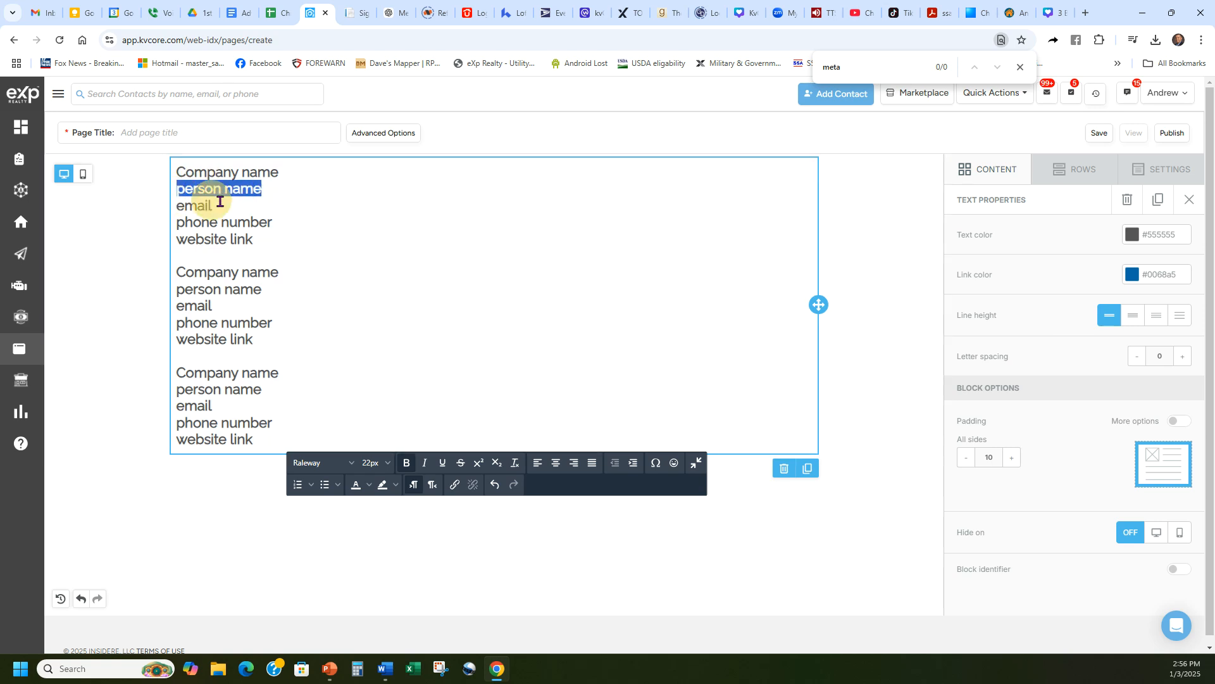
{"action": "left_click_drag", "start_coordinate": [253, 239], "coordinate": [182, 239]}
{"action": "left_click", "coordinate": [218, 252]}
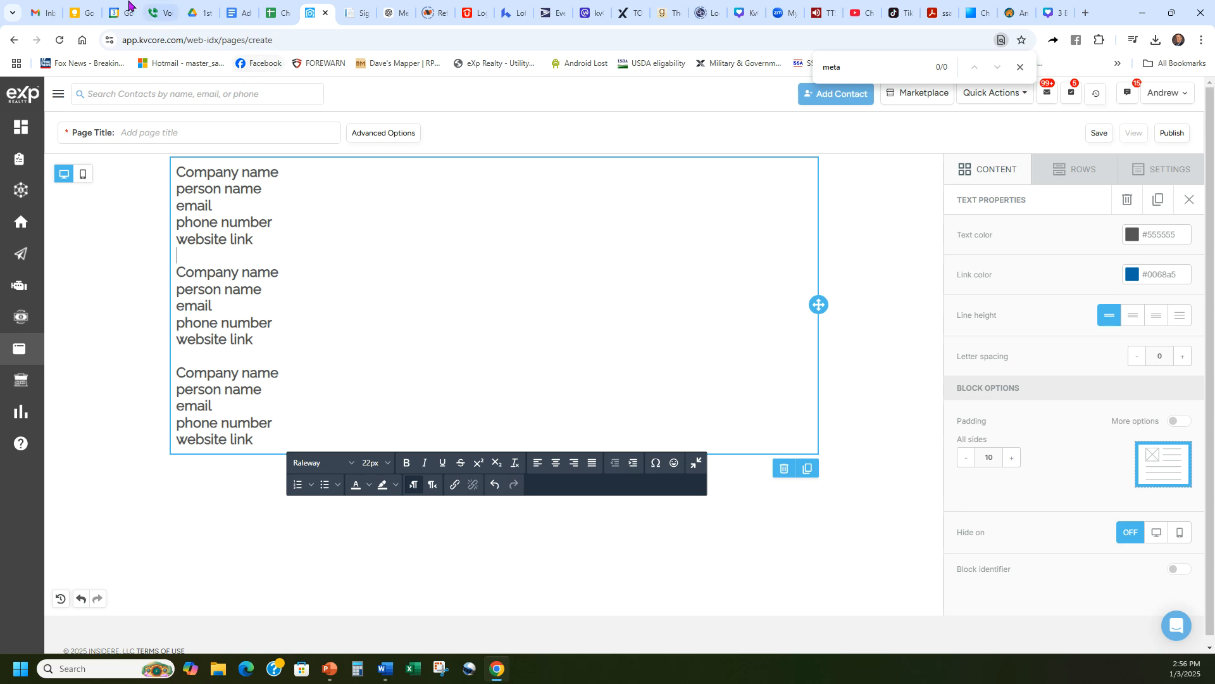
Step: Switch to Google Keep and copy the onthegomortgage.com address from the mortgage note
{"action": "left_click", "coordinate": [83, 13]}
{"action": "left_click", "coordinate": [588, 350]}
{"action": "scroll", "coordinate": [914, 374], "scroll_direction": "down", "scroll_amount": 5}
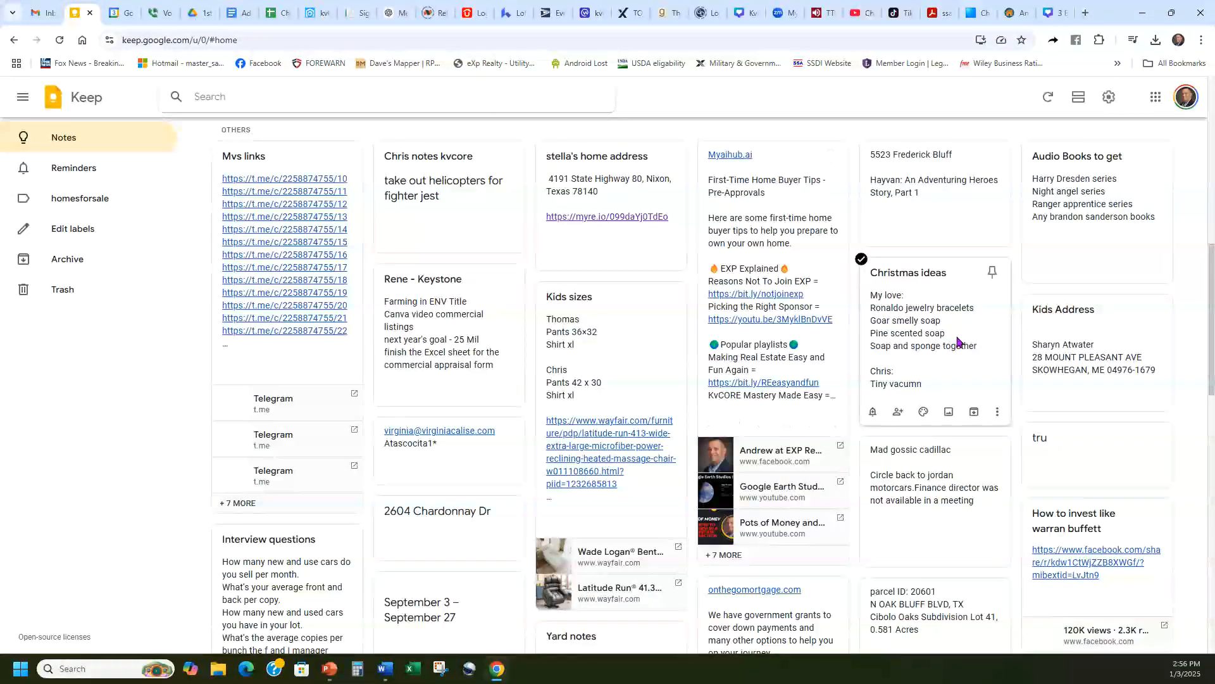
{"action": "scroll", "coordinate": [957, 354], "scroll_direction": "down", "scroll_amount": 4}
{"action": "left_click", "coordinate": [771, 421]}
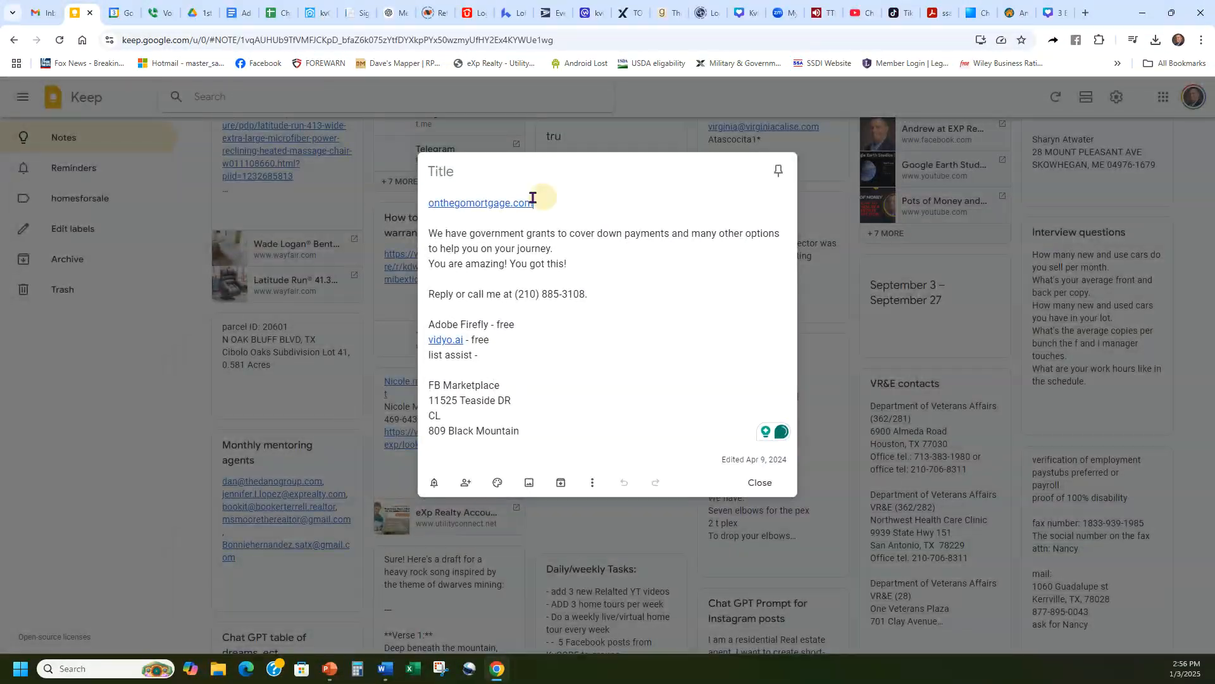
{"action": "left_click_drag", "start_coordinate": [532, 198], "coordinate": [420, 199]}
{"action": "key", "text": "ctrl+c"}
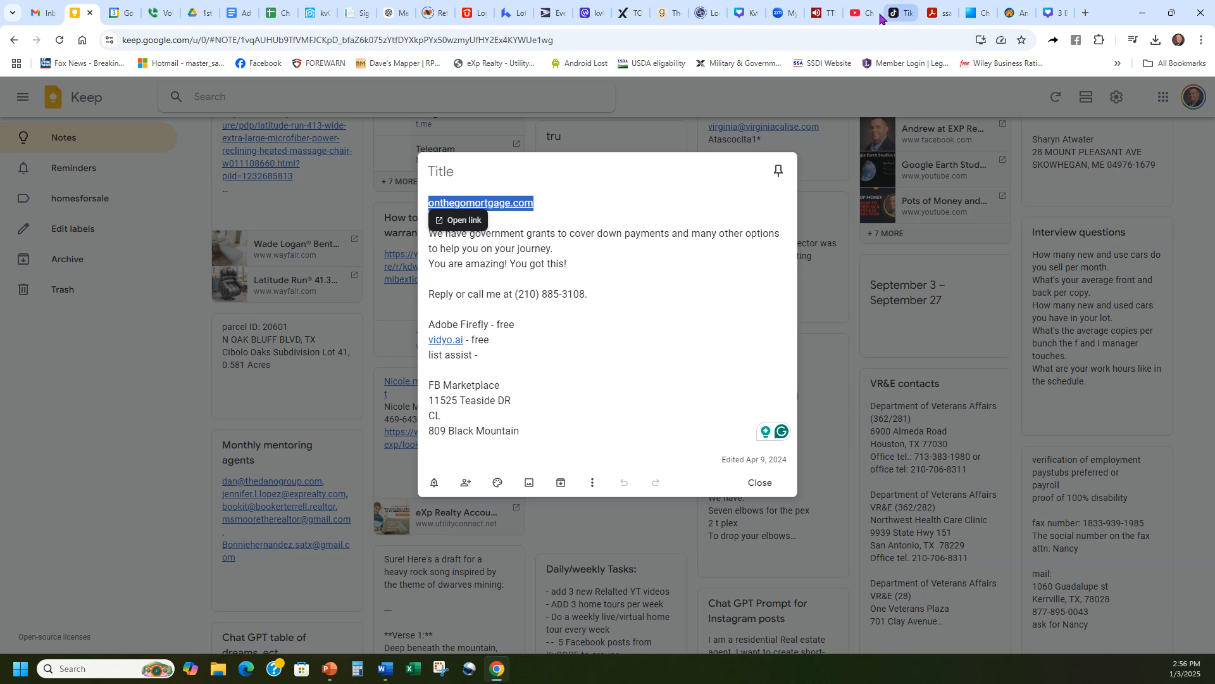
Step: Back in kvCORE, replace the first entry's website link line with onthegomortgage.com and add a line break after it
{"action": "left_click", "coordinate": [317, 13]}
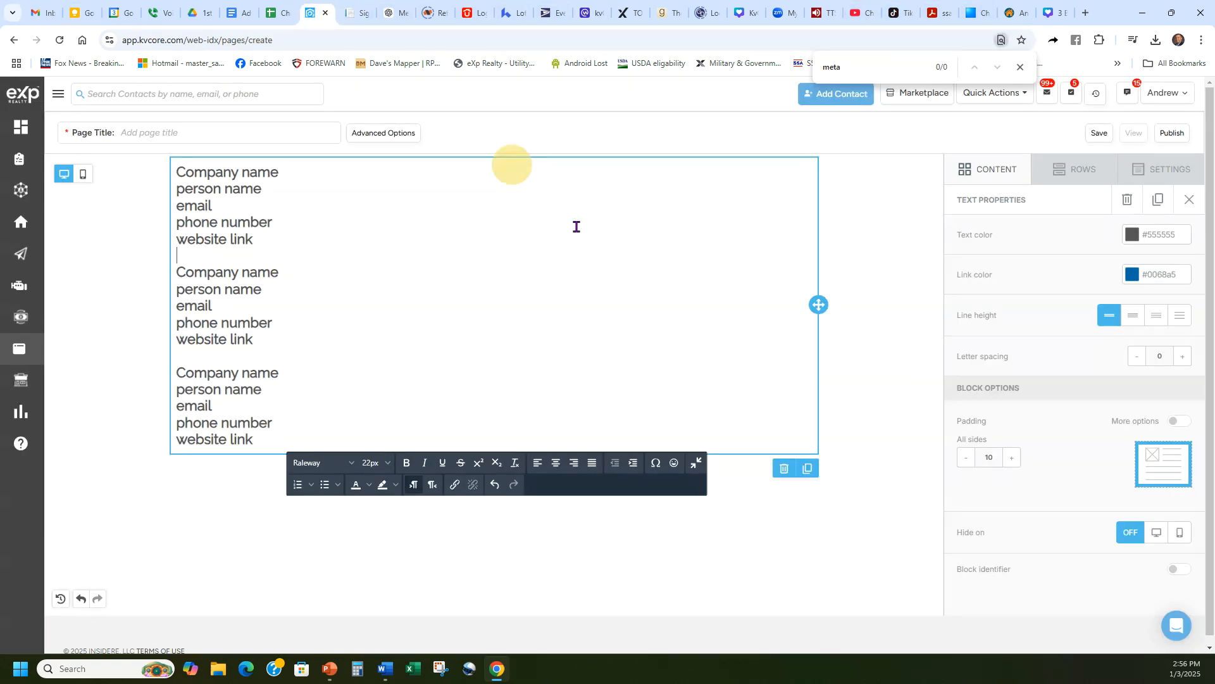
{"action": "left_click_drag", "start_coordinate": [254, 239], "coordinate": [170, 240]}
{"action": "key", "text": "ctrl+v"}
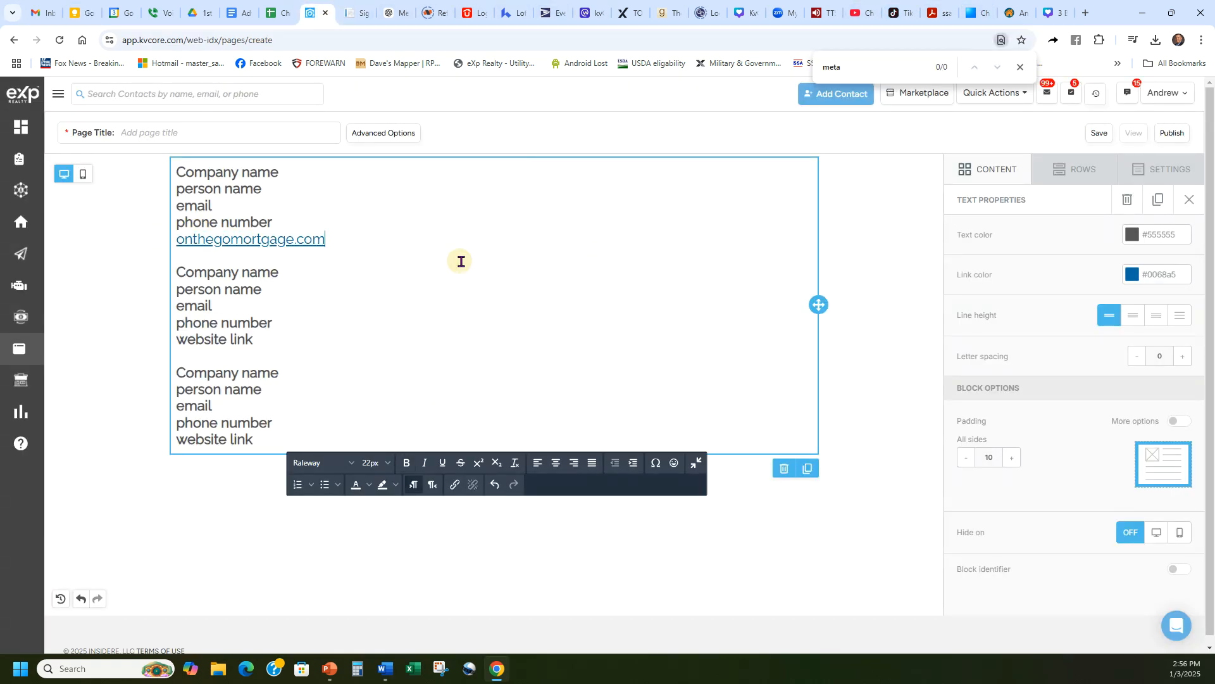
{"action": "left_click", "coordinate": [304, 241]}
{"action": "left_click", "coordinate": [345, 241]}
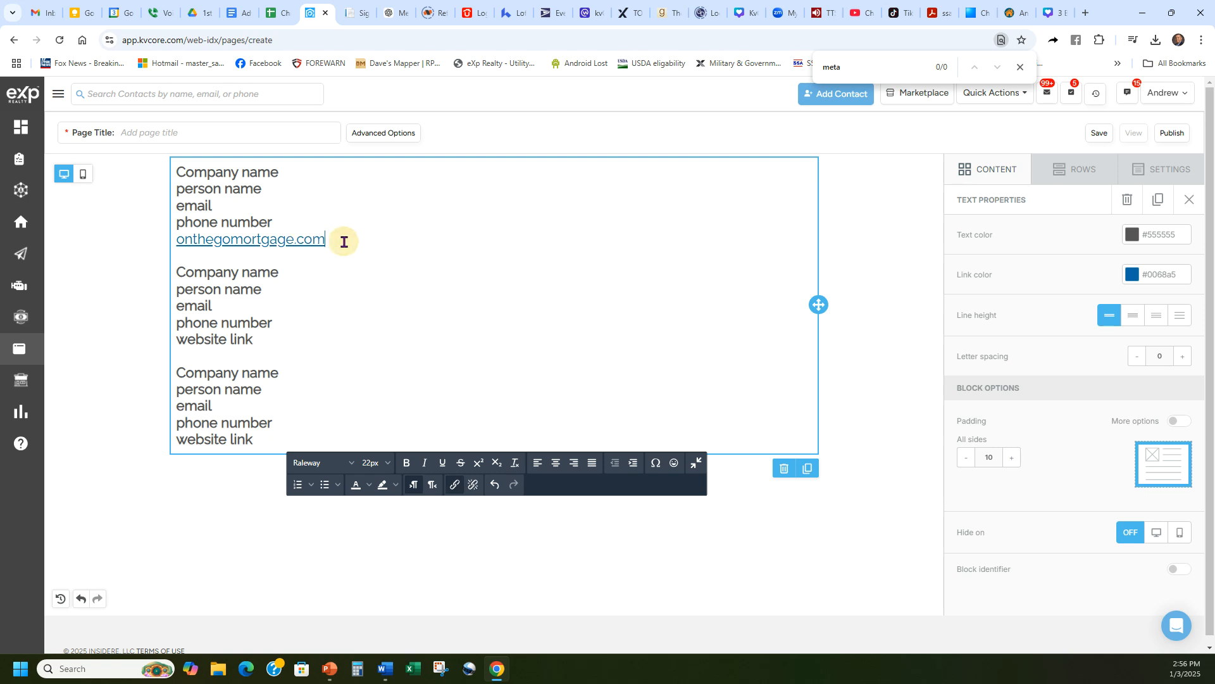
{"action": "key", "text": "Return"}
Step: Set the URL of the onthegomortgage.com link to onthegomortgage.com
{"action": "left_click_drag", "start_coordinate": [331, 239], "coordinate": [169, 241]}
{"action": "key", "text": "ctrl+c"}
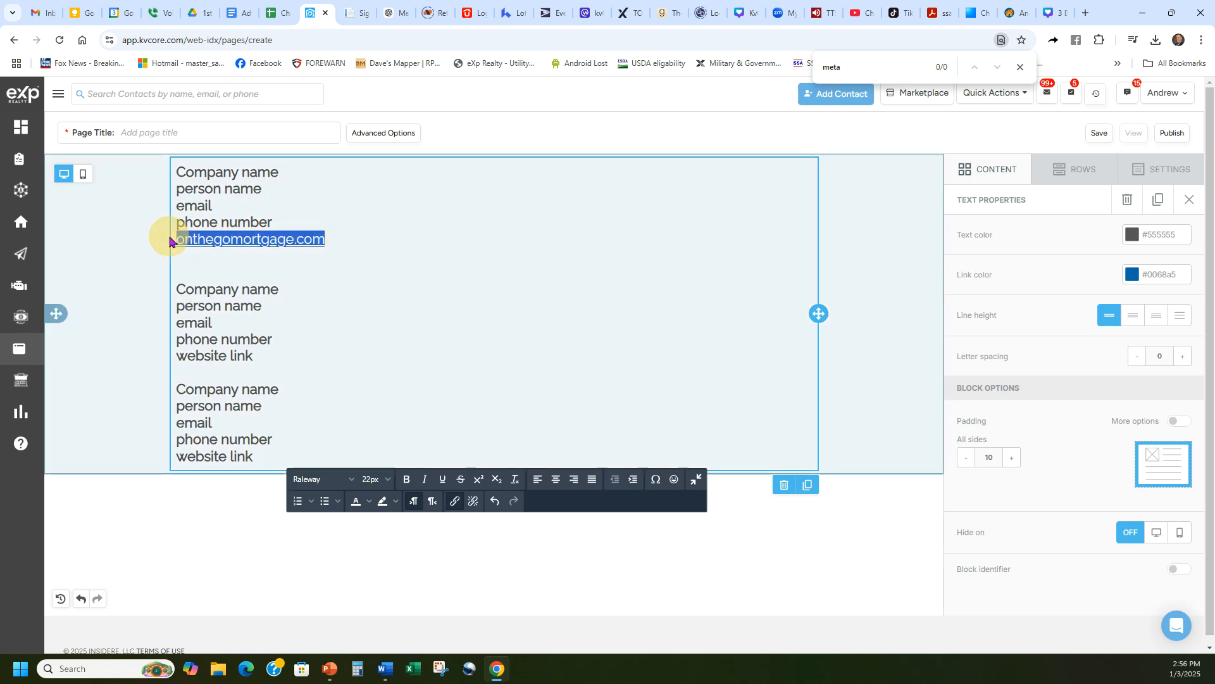
{"action": "left_click", "coordinate": [602, 498]}
{"action": "left_click", "coordinate": [609, 403]}
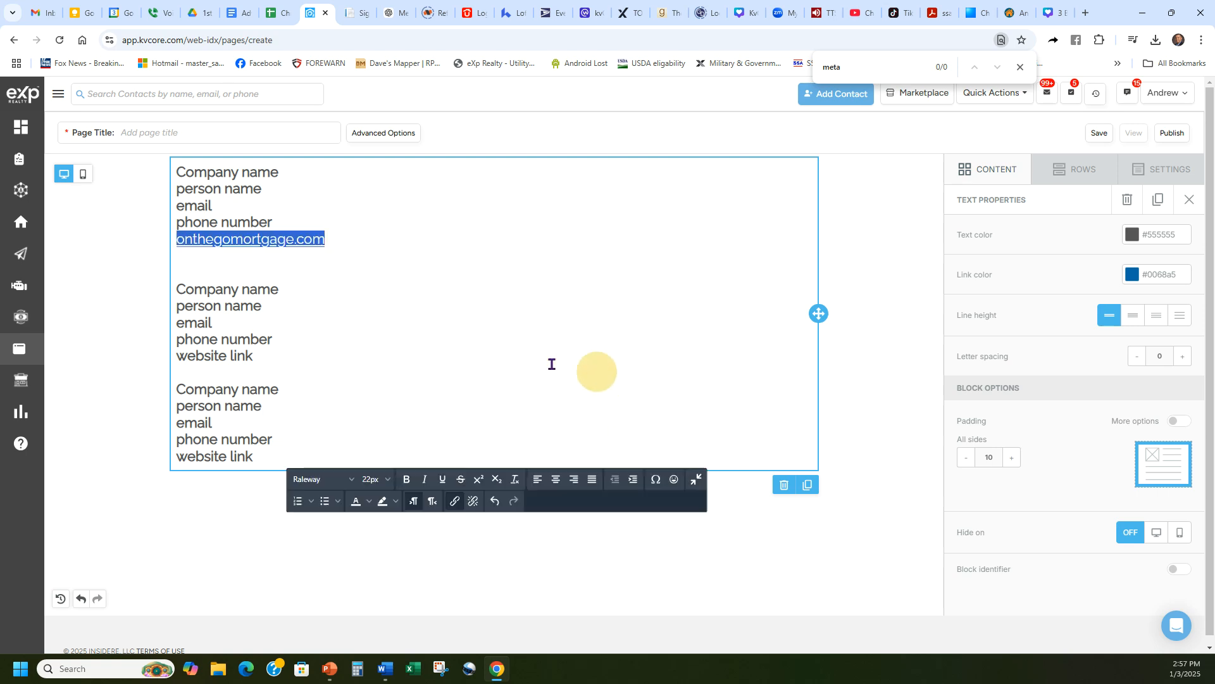
{"action": "left_click", "coordinate": [455, 500]}
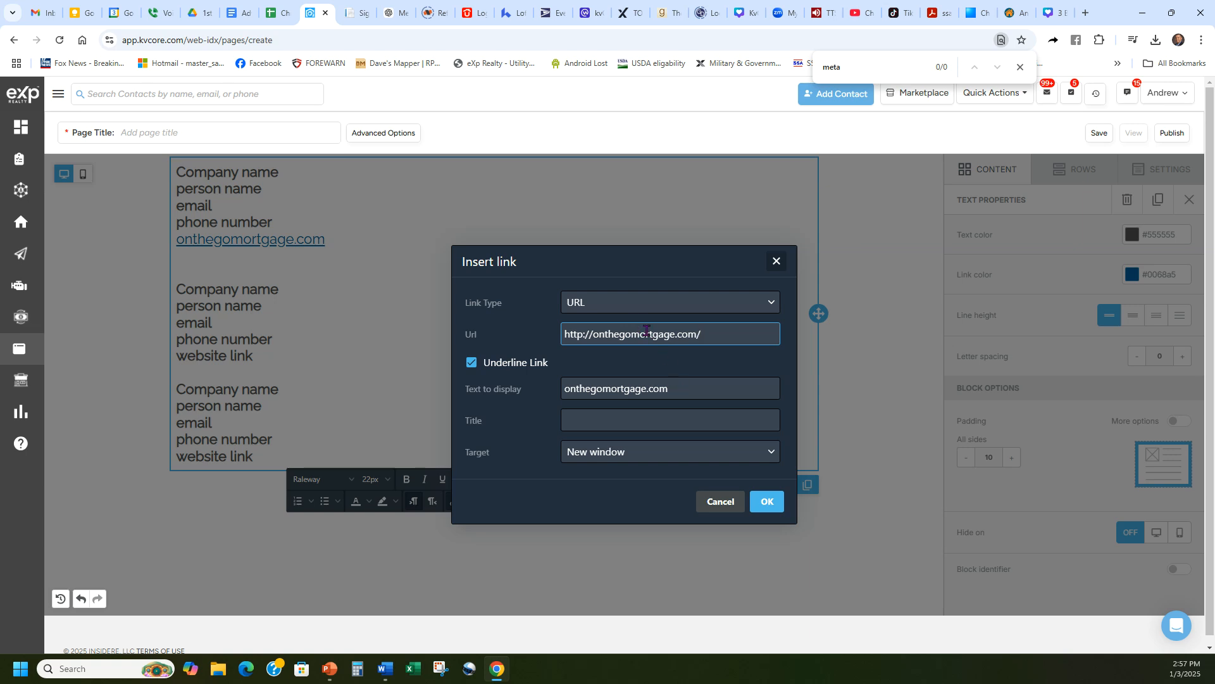
{"action": "left_click_drag", "start_coordinate": [704, 334], "coordinate": [557, 331]}
{"action": "key", "text": "ctrl+v"}
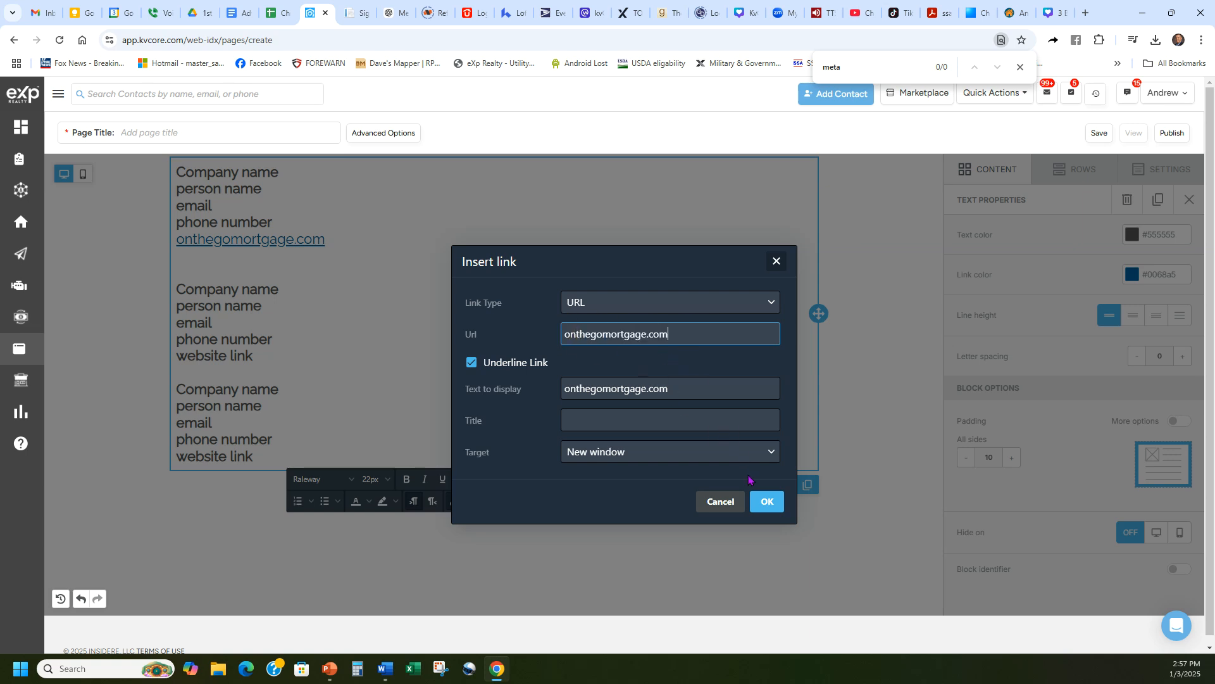
{"action": "left_click", "coordinate": [764, 504]}
Step: Open the link settings of the onthegomortgage.com text again
{"action": "left_click", "coordinate": [380, 253]}
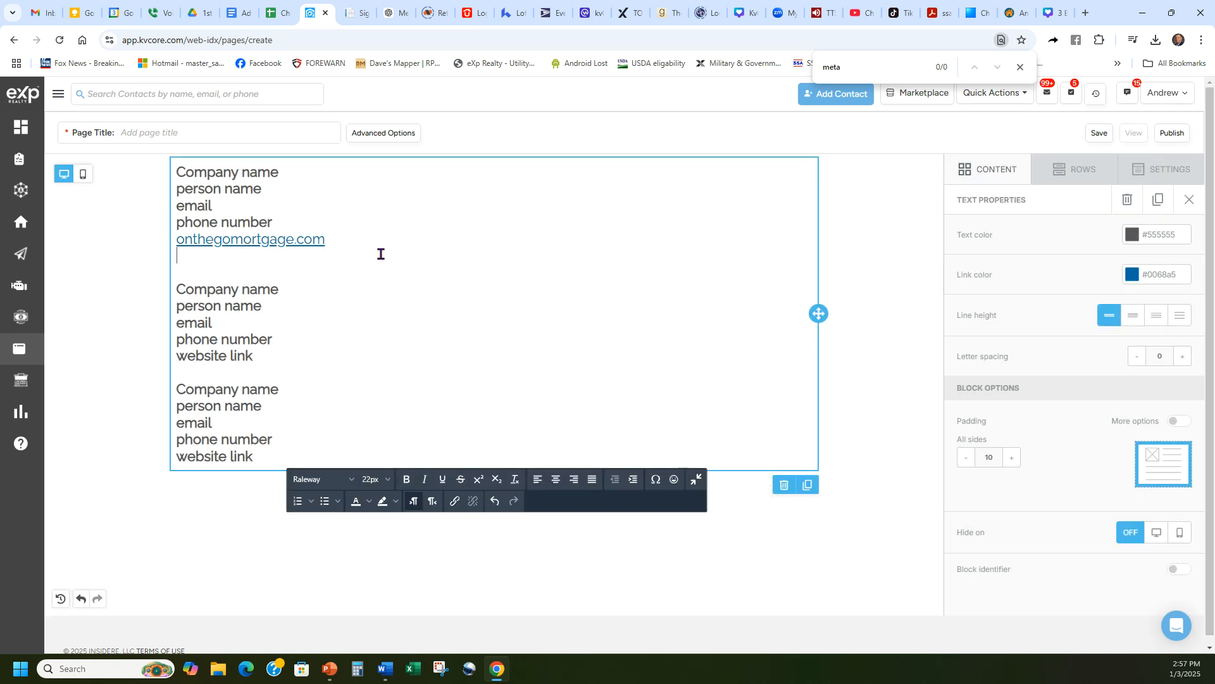
{"action": "left_click", "coordinate": [279, 243]}
{"action": "left_click", "coordinate": [455, 501]}
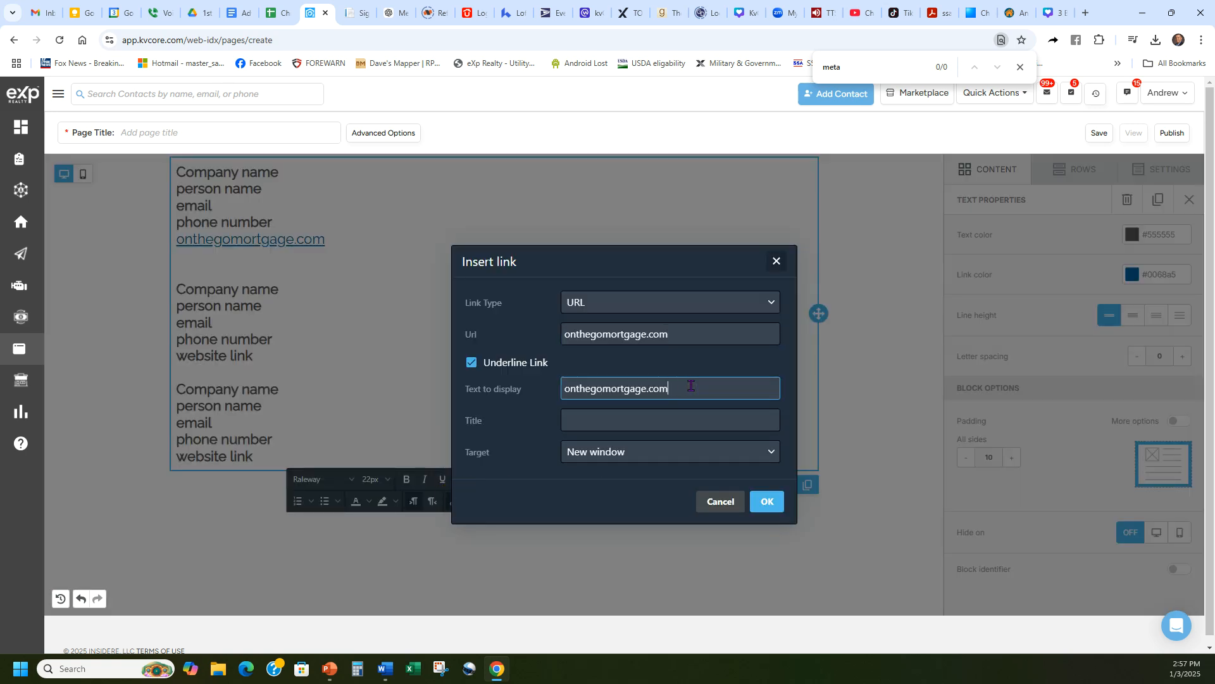
Step: Load onthegomortgage.com in a new browser tab and copy the full address of the page it leads to
{"action": "left_click", "coordinate": [1086, 13]}
{"action": "key", "text": "ctrl+v"}
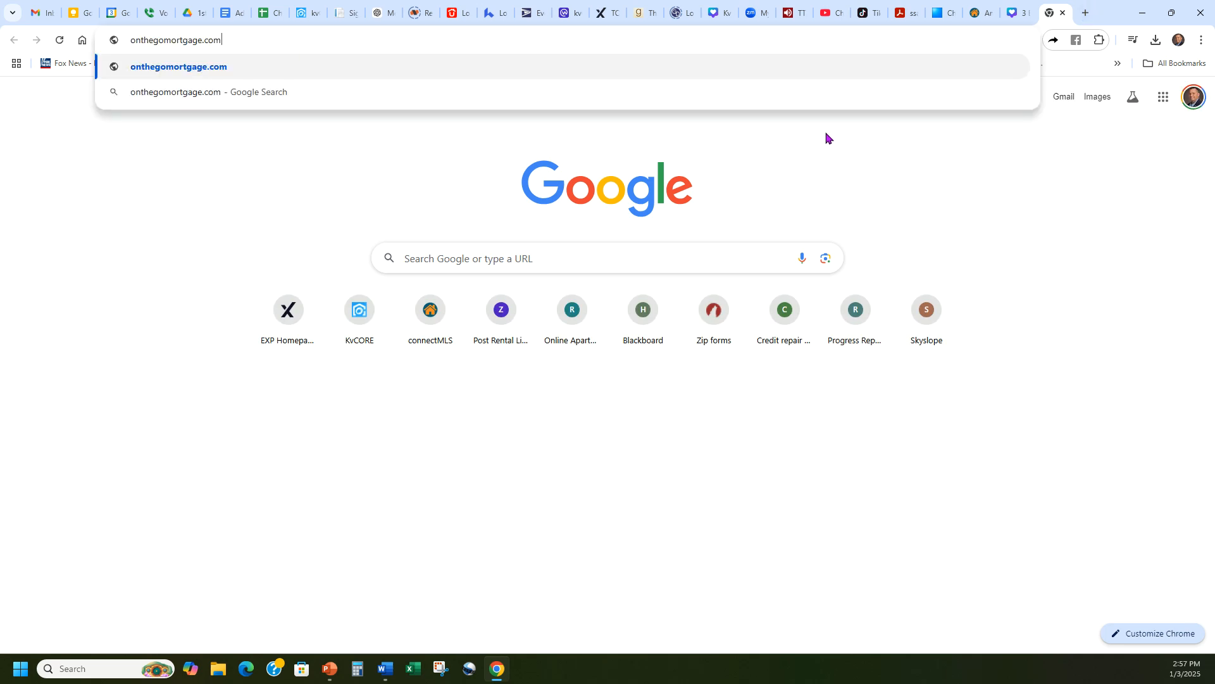
{"action": "key", "text": "Return"}
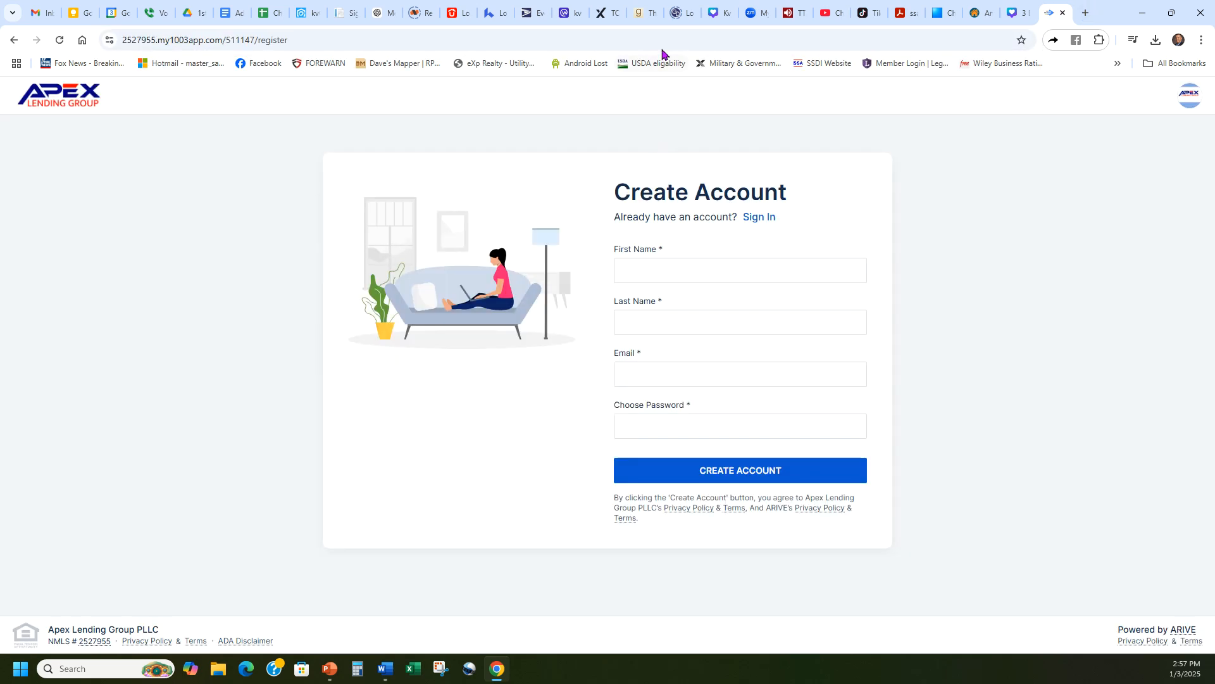
{"action": "double_click", "coordinate": [660, 40]}
{"action": "left_click", "coordinate": [659, 39]}
{"action": "key", "text": "ctrl+c"}
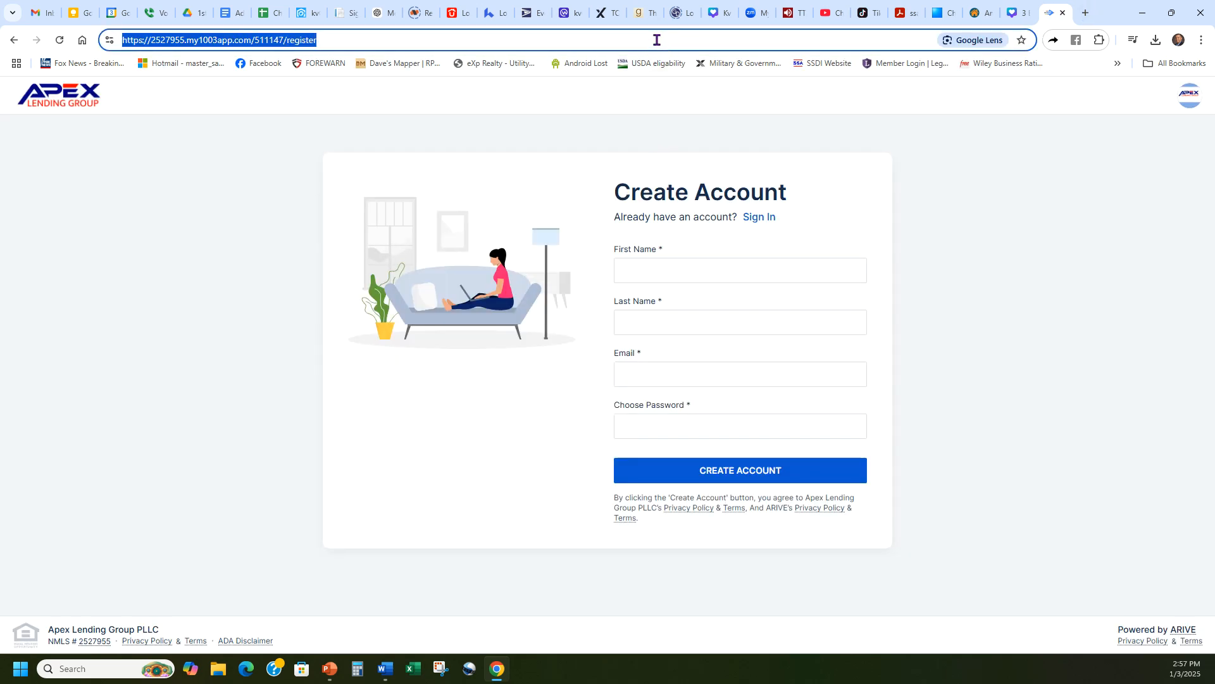
Step: Back in kvCORE, replace the onthegomortgage.com link's URL with the copied my1003app.com register address and turn off its underline
{"action": "left_click", "coordinate": [308, 13]}
{"action": "left_click_drag", "start_coordinate": [670, 384], "coordinate": [659, 383]}
{"action": "triple_click", "coordinate": [677, 334]}
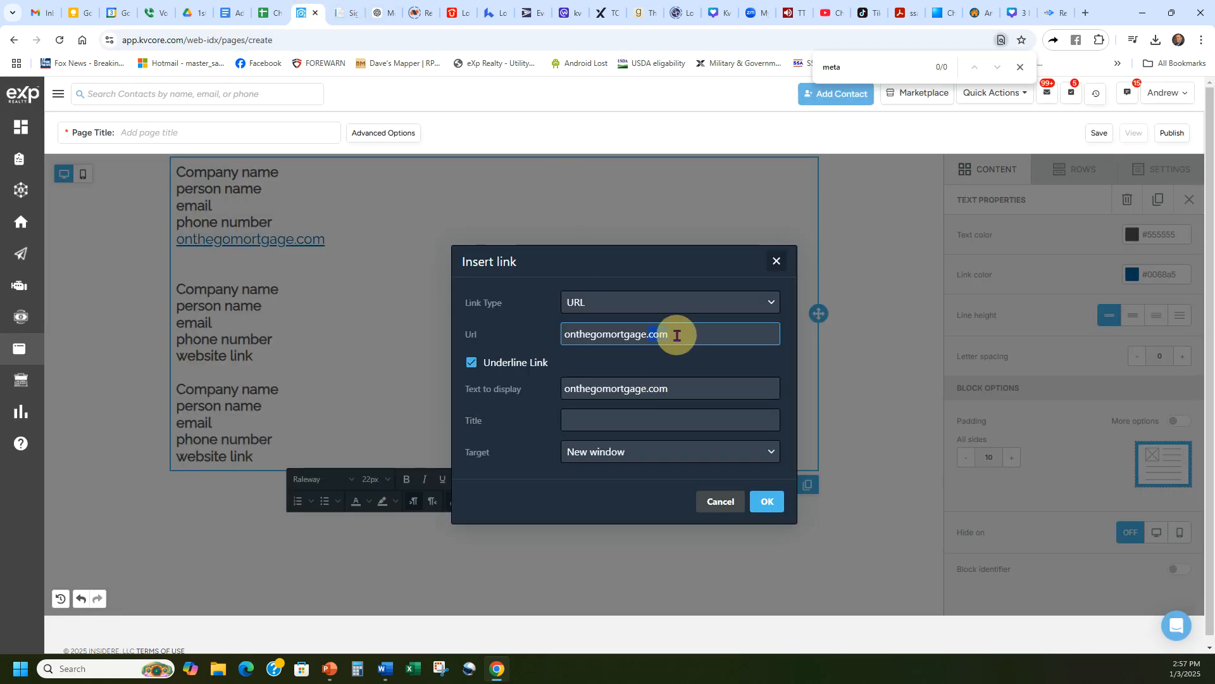
{"action": "key", "text": "ctrl+v"}
{"action": "left_click", "coordinate": [676, 366]}
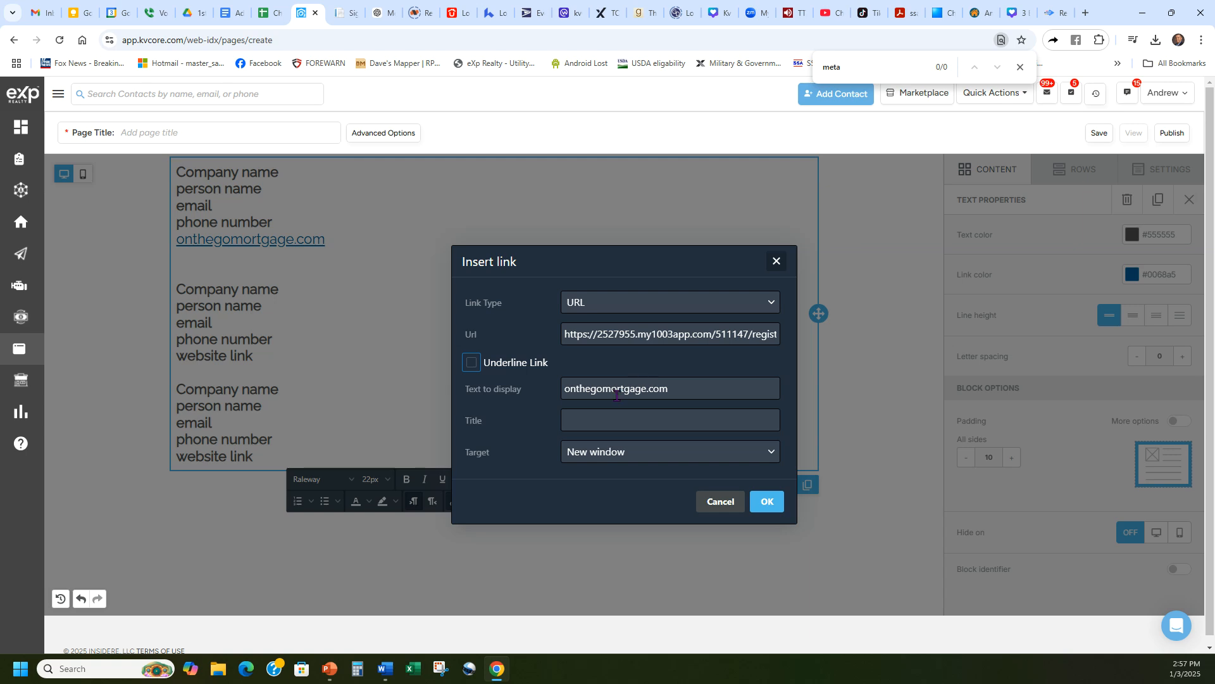
{"action": "left_click", "coordinate": [780, 497]}
Step: Delete the extra blank line below the onthegomortgage.com link
{"action": "left_click", "coordinate": [294, 258]}
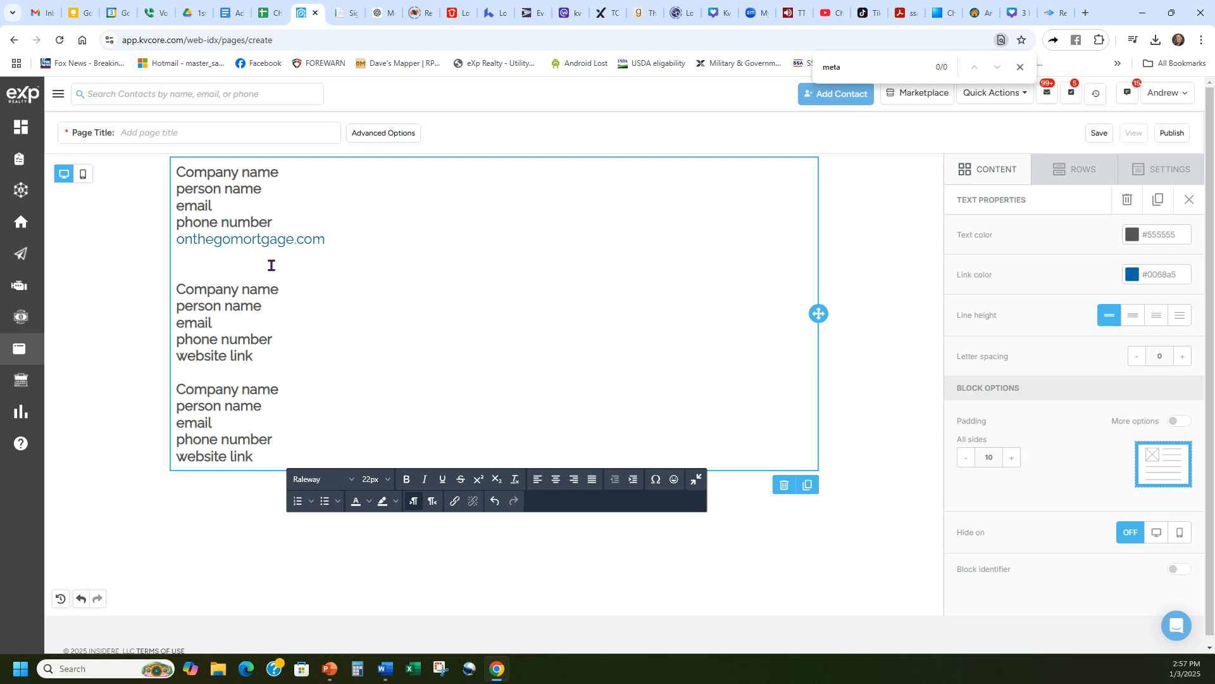
{"action": "key", "text": "Delete"}
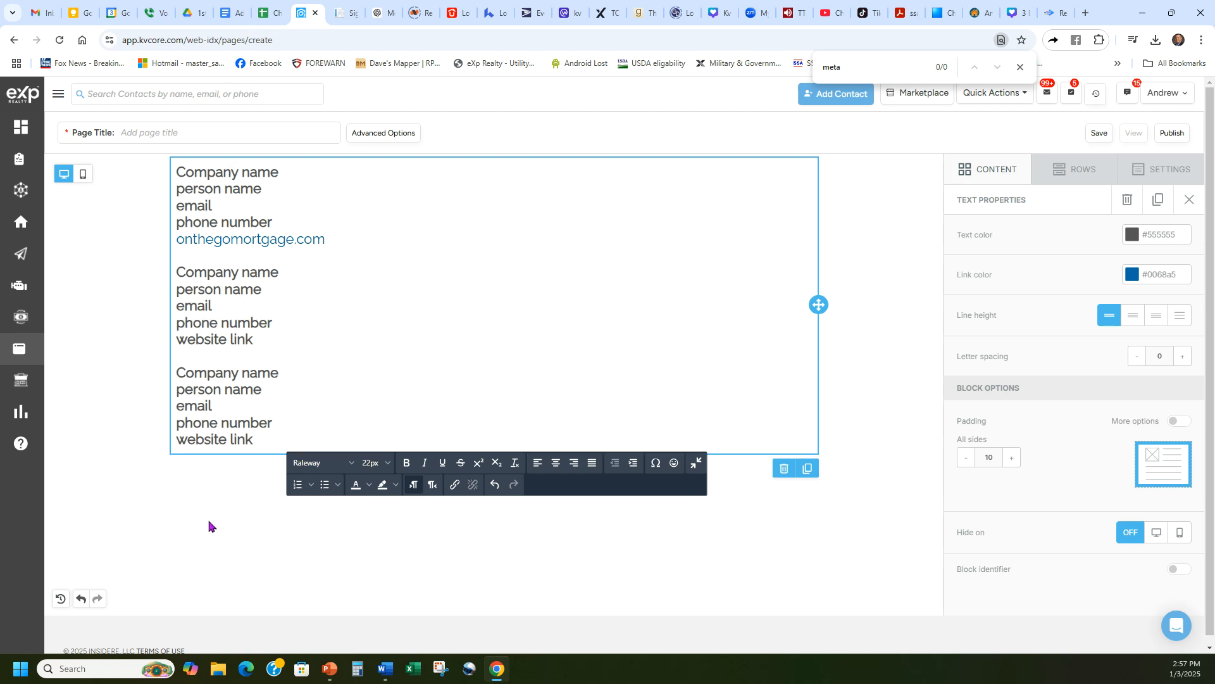
Step: In the page's advanced options, set the page title to pre-approval
{"action": "left_click", "coordinate": [383, 135]}
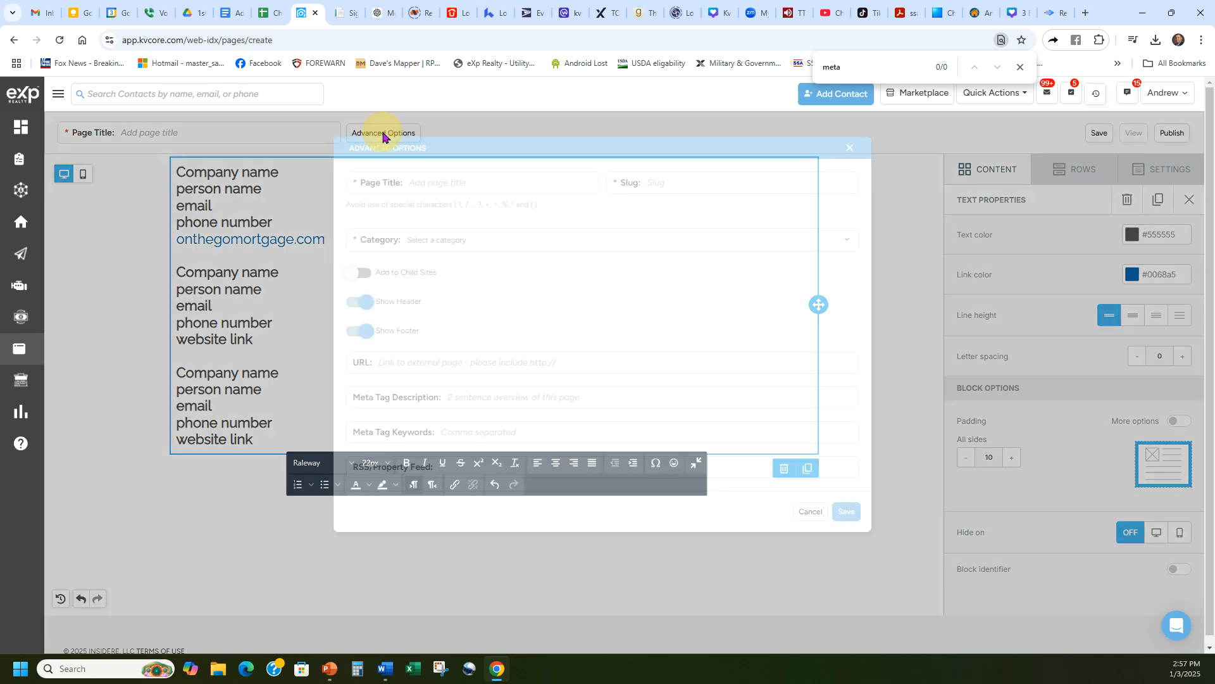
{"action": "left_click", "coordinate": [491, 183]}
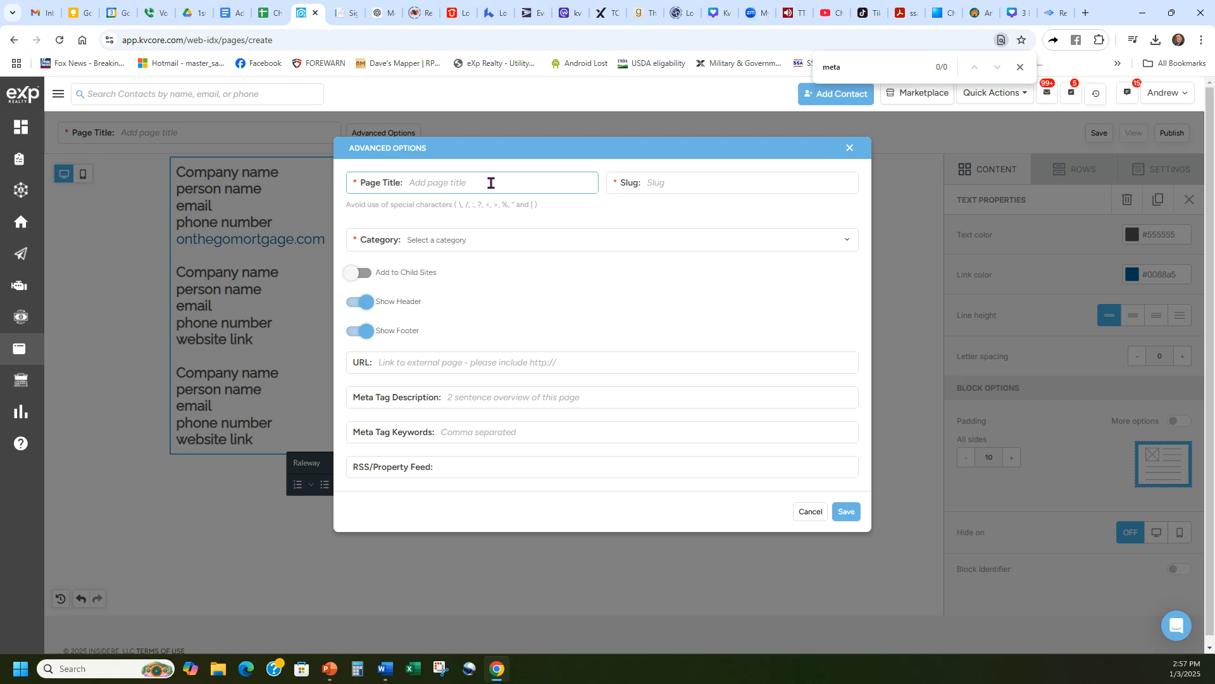
{"action": "type", "text": "pre-approval"}
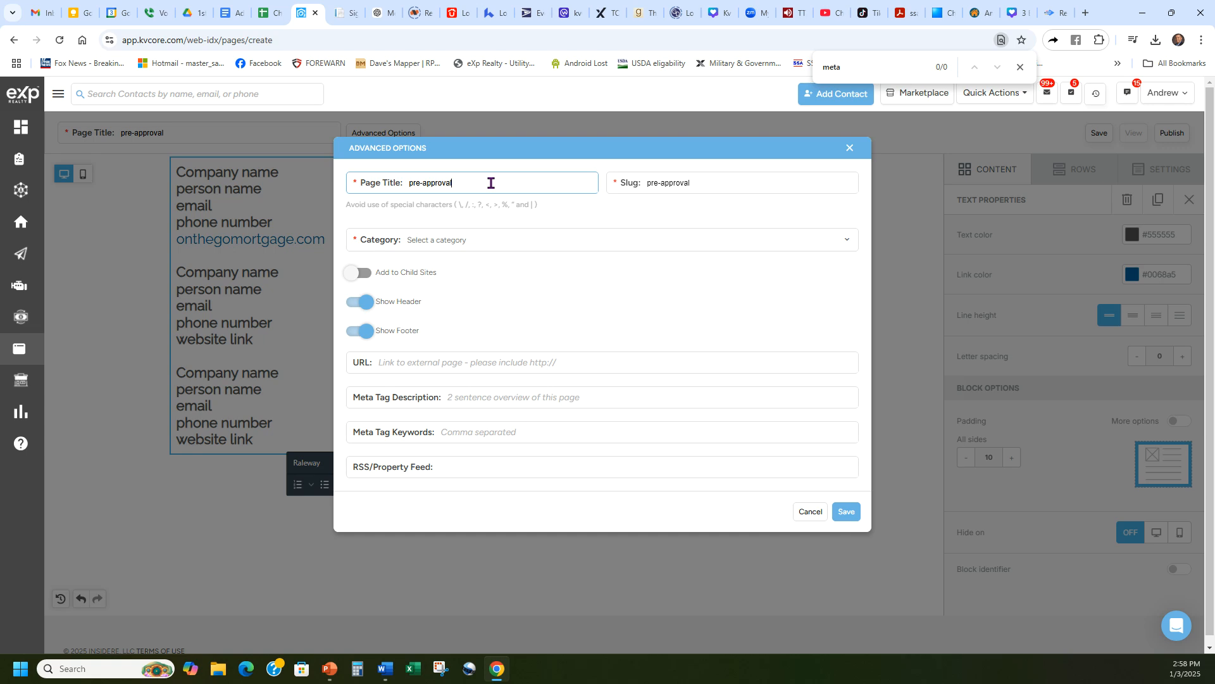
{"action": "left_click", "coordinate": [486, 201]}
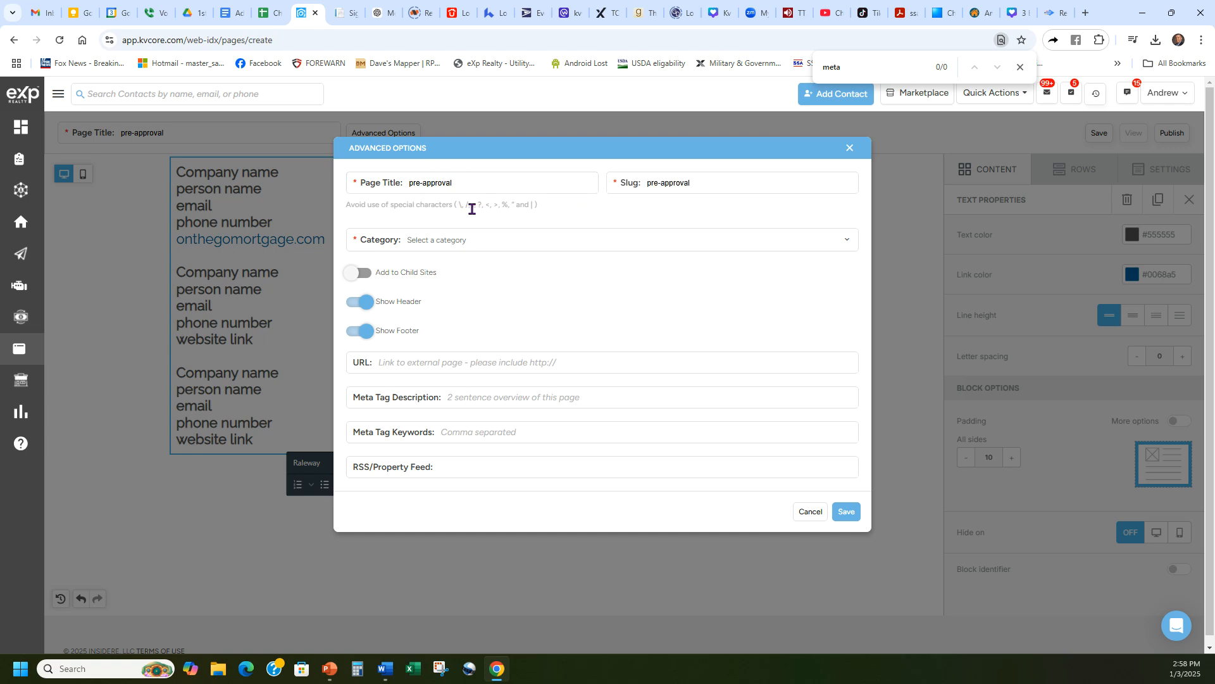
Step: Assign the page to the existing Trusted Partners category
{"action": "left_click", "coordinate": [482, 238]}
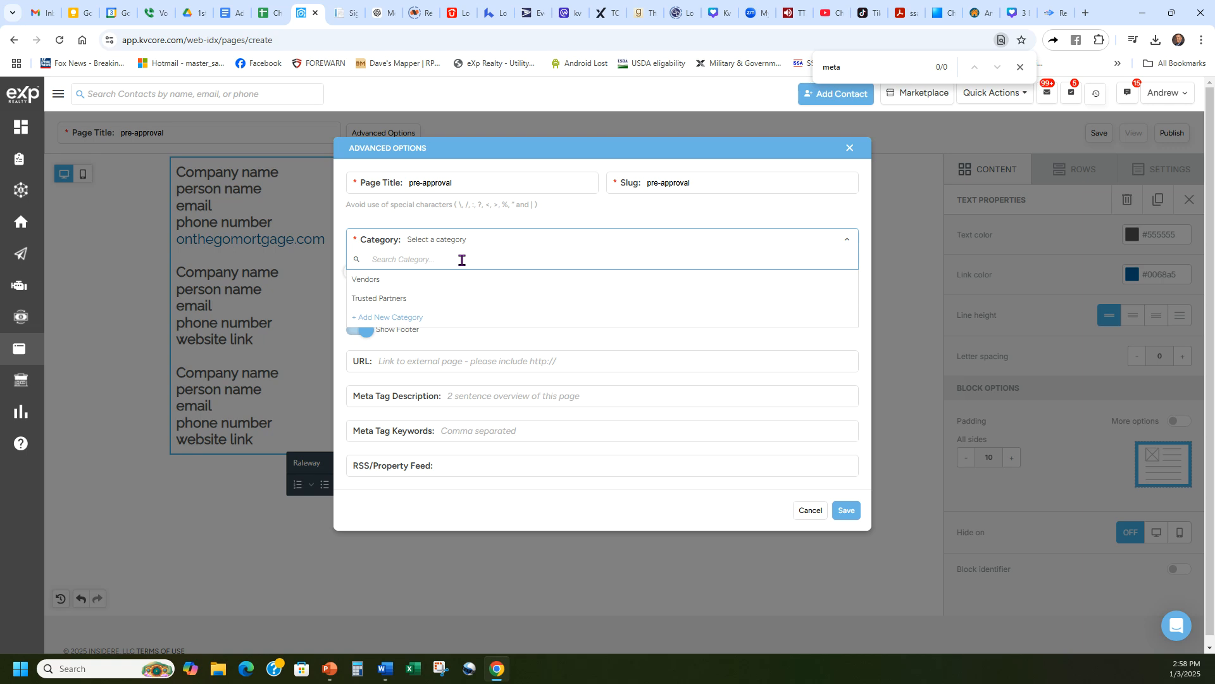
{"action": "left_click", "coordinate": [410, 317]}
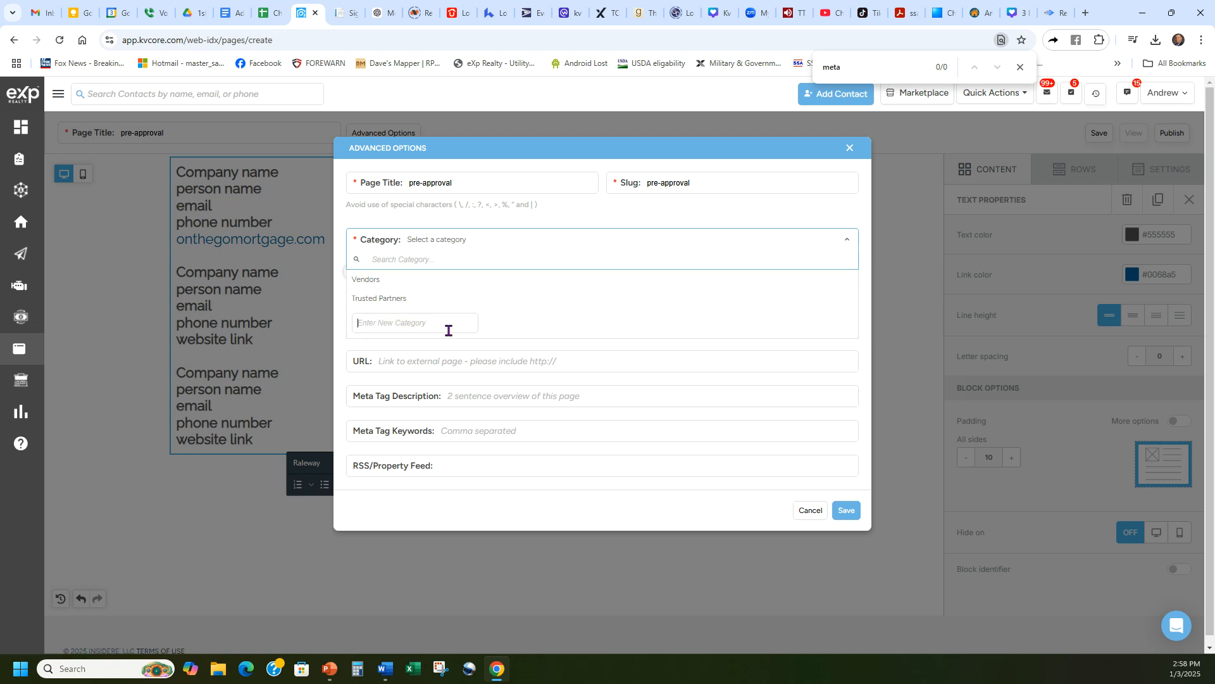
{"action": "type", "text": "Trusted Partners"}
{"action": "left_click", "coordinate": [415, 298]}
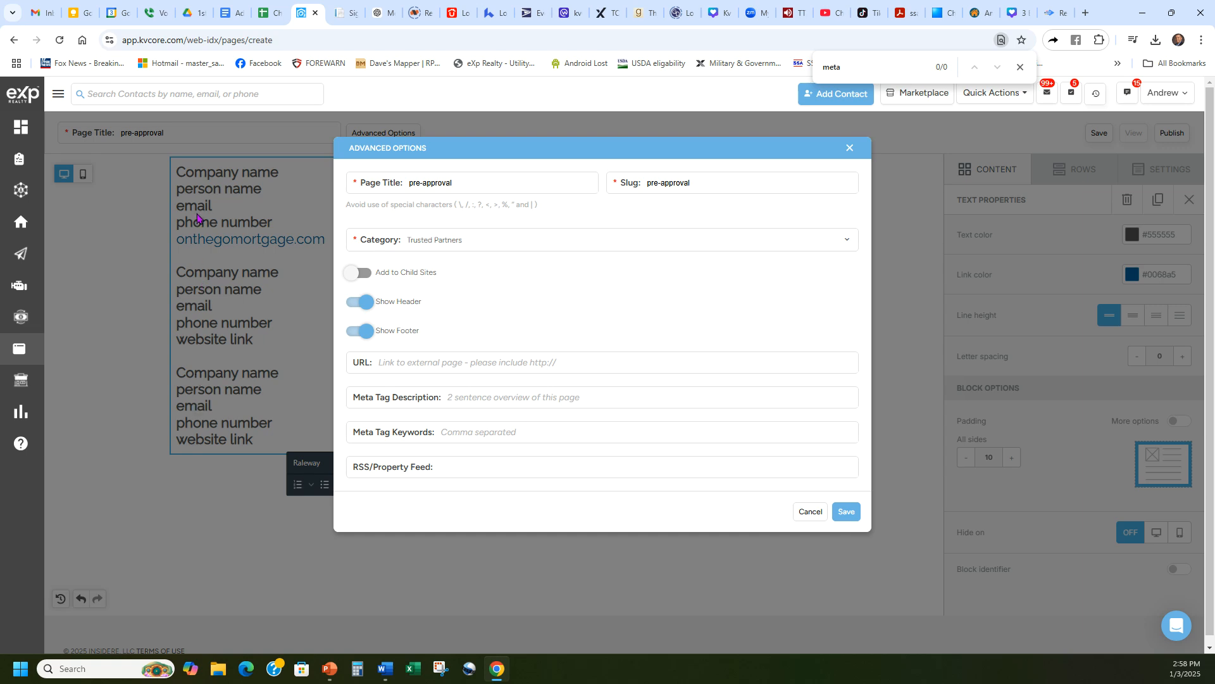
Step: Copy the mortgage lender meta tag description code from the ChatGPT conversation and paste it as the kvCORE page's meta tag description
{"action": "left_click", "coordinate": [510, 399]}
{"action": "left_click", "coordinate": [545, 431]}
{"action": "left_click", "coordinate": [545, 399]}
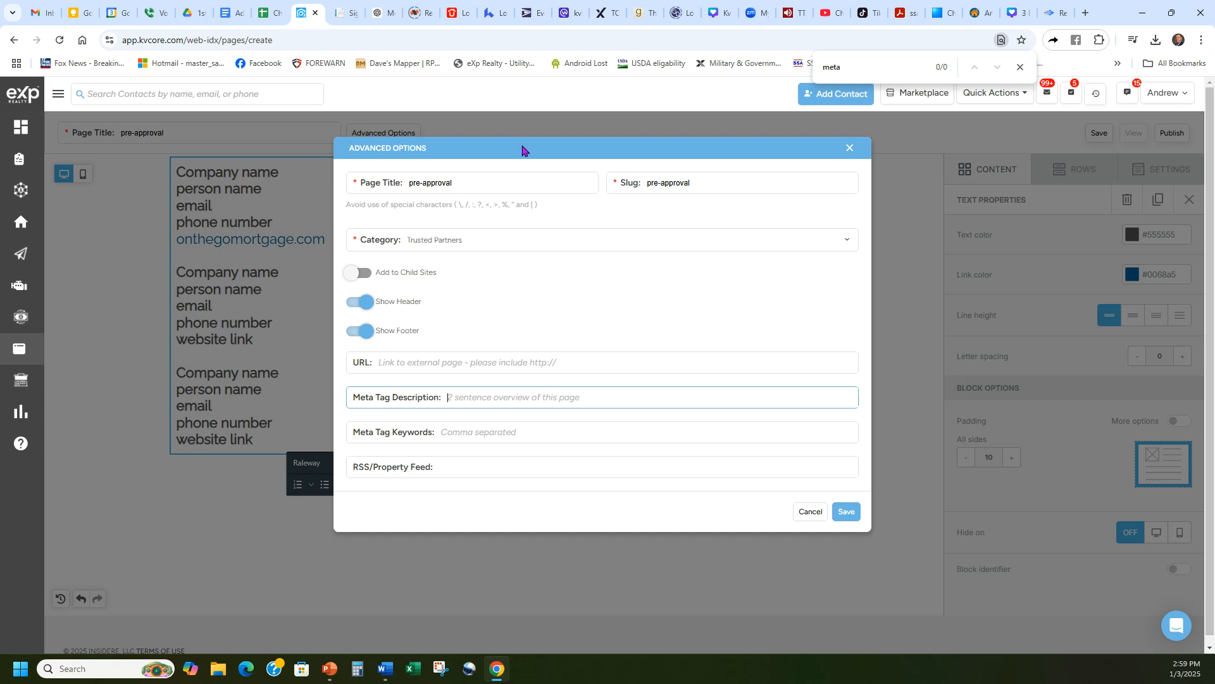
{"action": "left_click", "coordinate": [385, 13]}
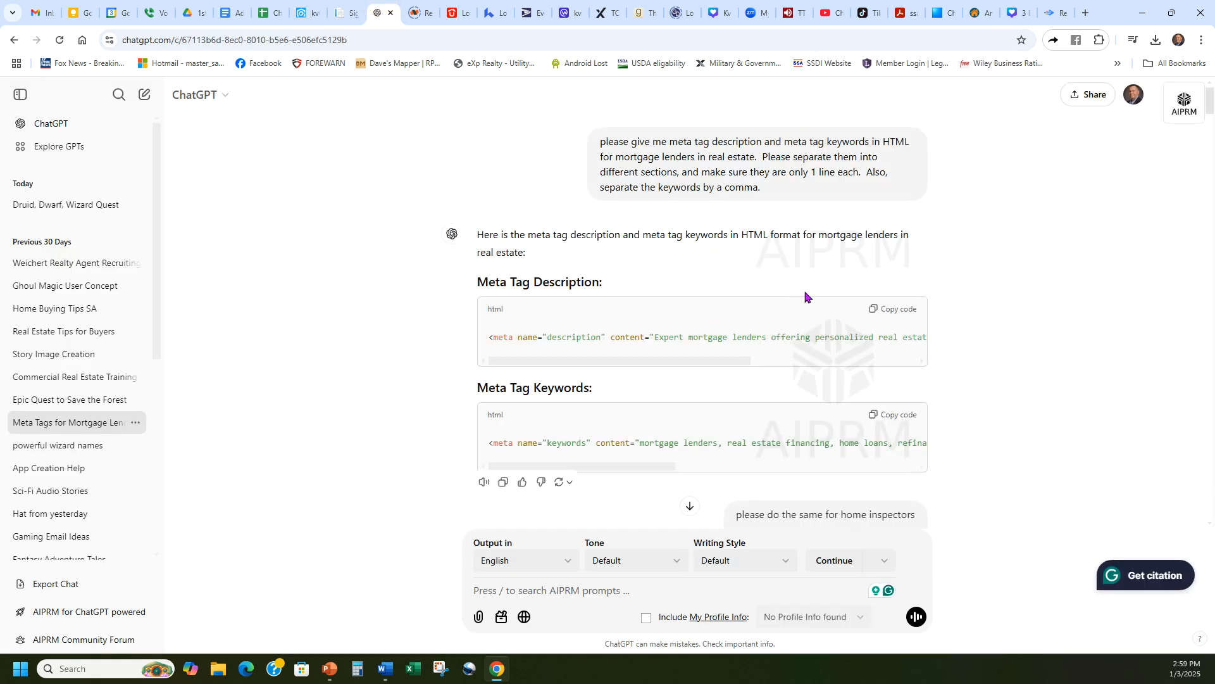
{"action": "left_click_drag", "start_coordinate": [767, 190], "coordinate": [582, 162]}
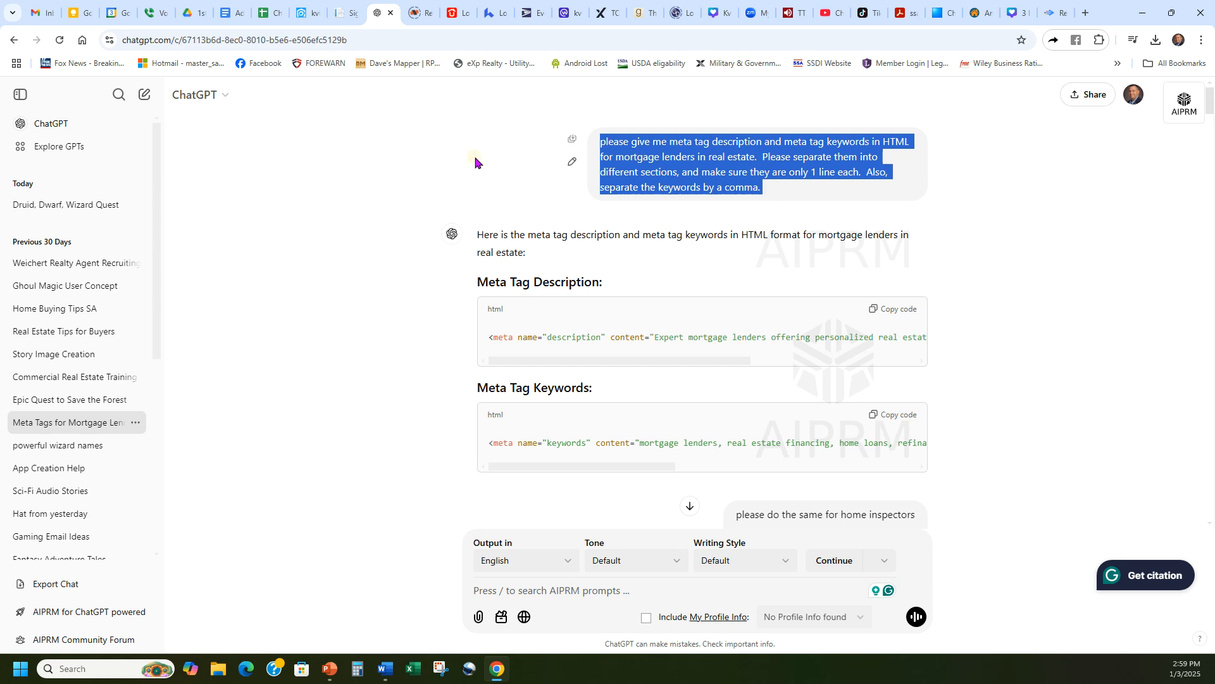
{"action": "left_click", "coordinate": [475, 163]}
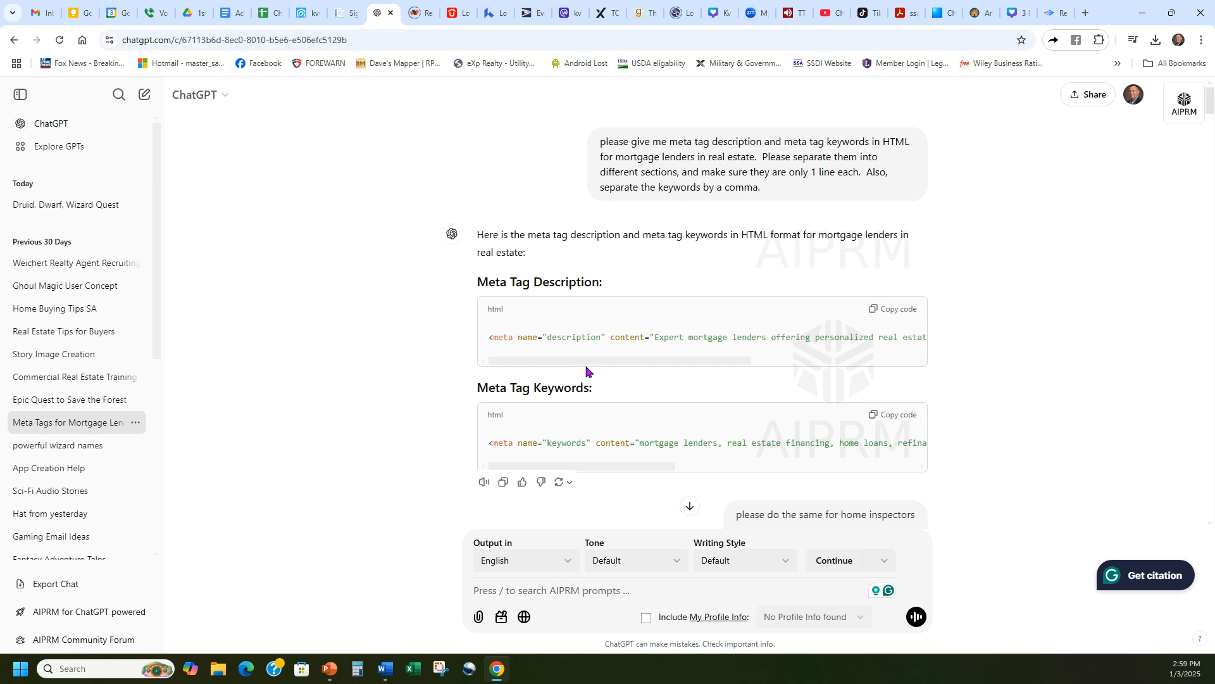
{"action": "left_click", "coordinate": [488, 310]}
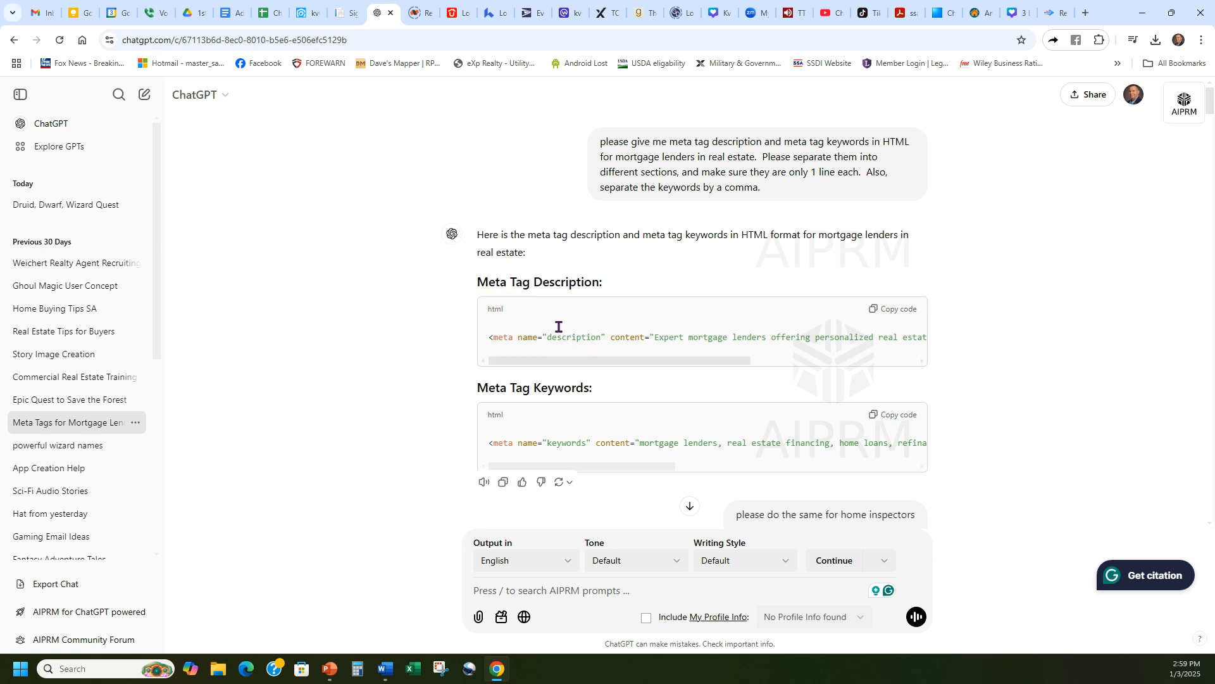
{"action": "left_click", "coordinate": [886, 312]}
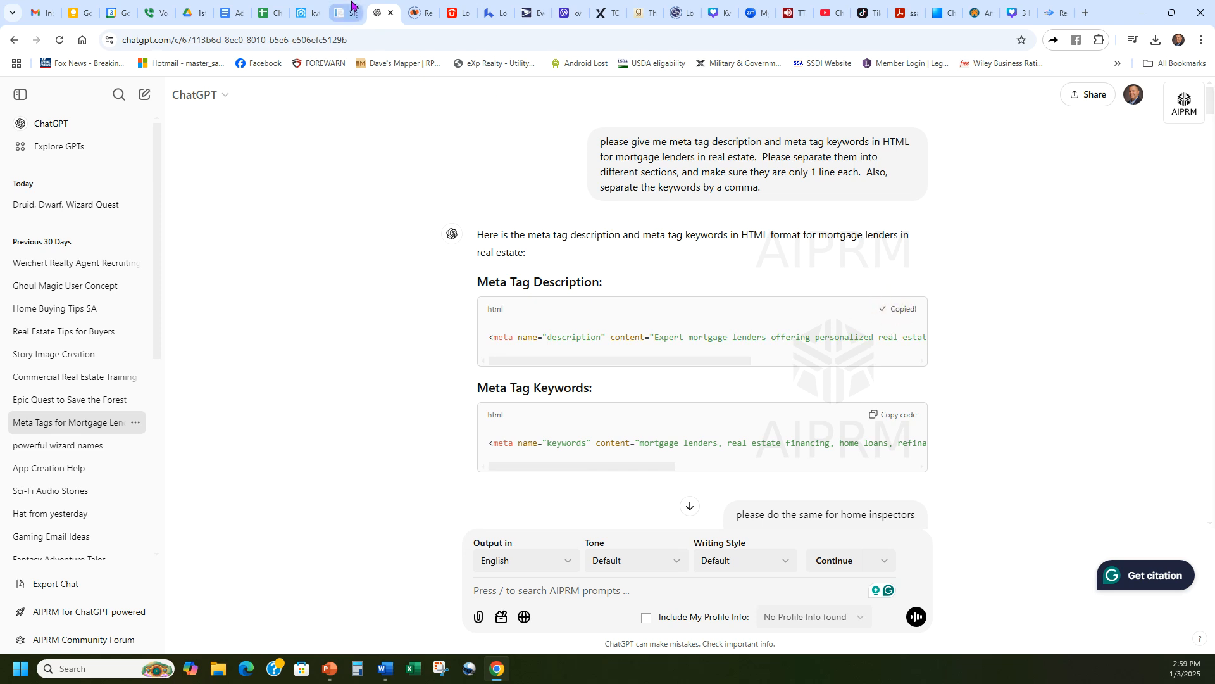
{"action": "left_click", "coordinate": [309, 9]}
{"action": "left_click", "coordinate": [545, 398]}
{"action": "key", "text": "ctrl+v"}
Step: Copy the mortgage lender meta tag keywords code from ChatGPT and paste it as the kvCORE page's meta tag keywords
{"action": "left_click", "coordinate": [393, 8]}
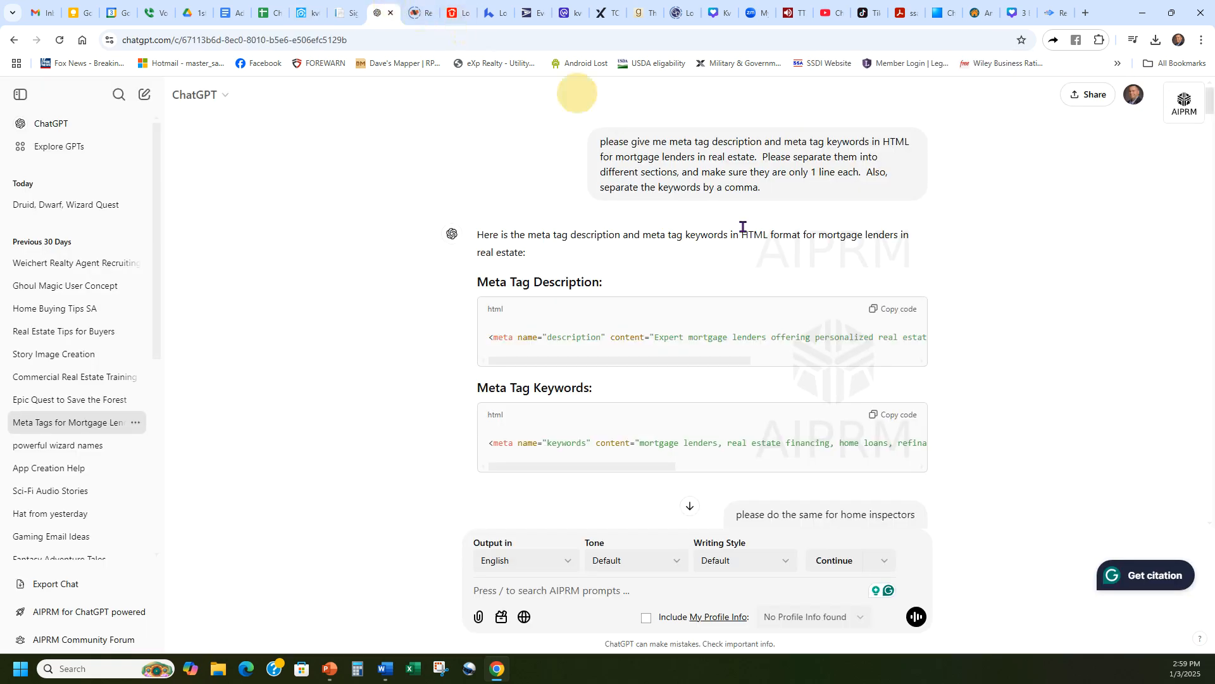
{"action": "left_click", "coordinate": [894, 414]}
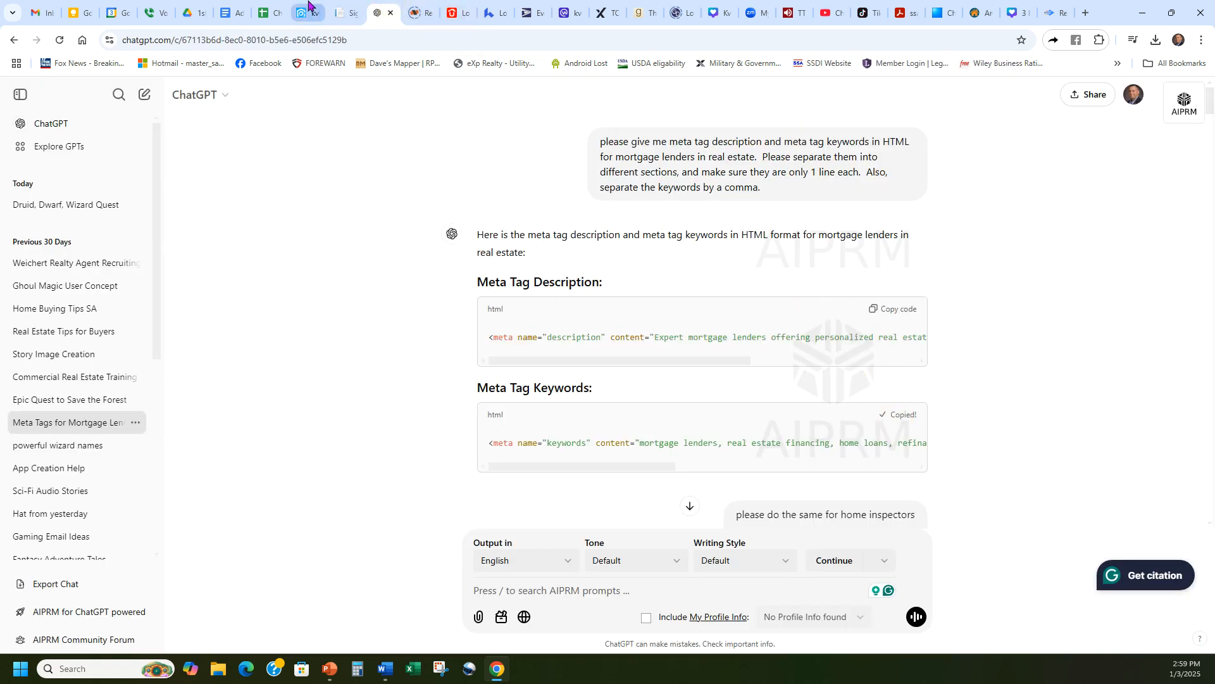
{"action": "left_click", "coordinate": [309, 9]}
{"action": "left_click", "coordinate": [533, 435]}
{"action": "key", "text": "ctrl+v"}
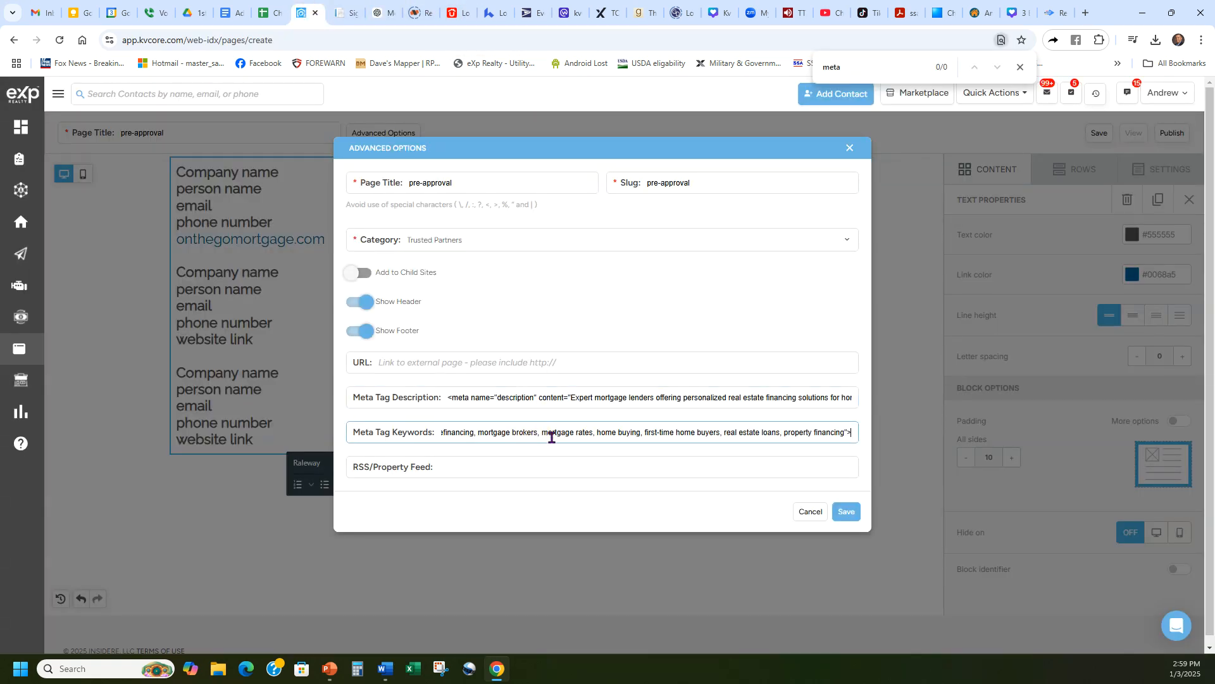
{"action": "left_click", "coordinate": [684, 500]}
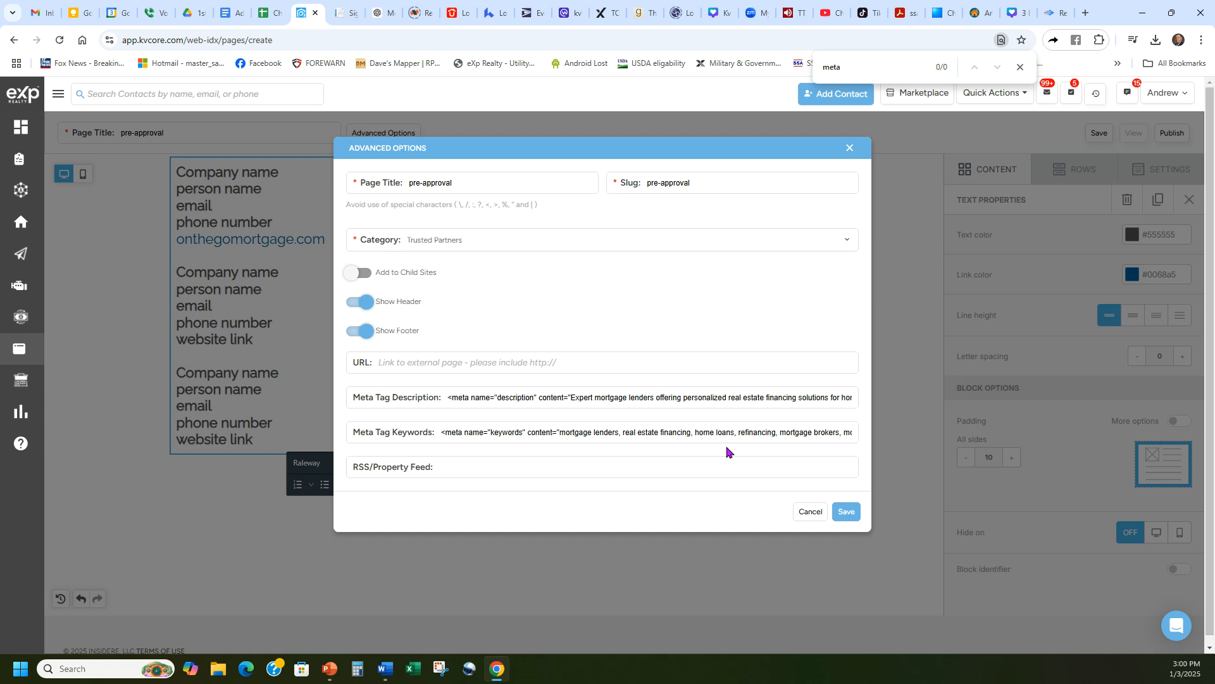
Step: Save the advanced options and publish the pre-approval page
{"action": "left_click", "coordinate": [846, 511]}
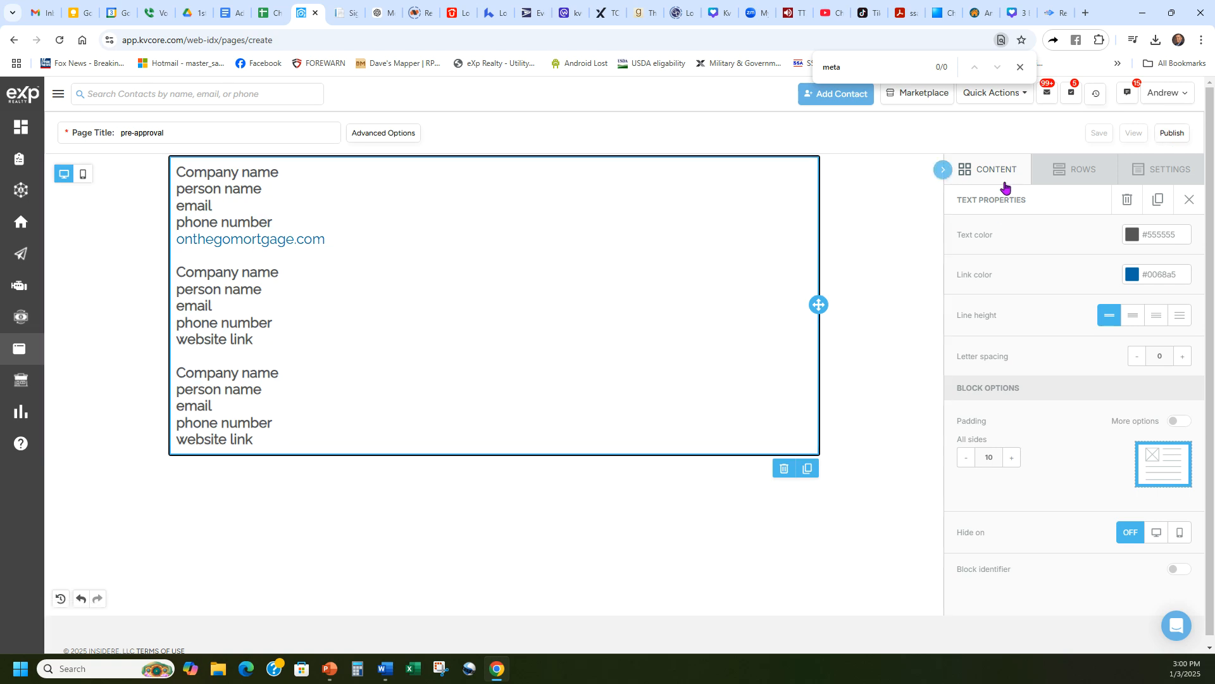
{"action": "left_click", "coordinate": [1172, 134]}
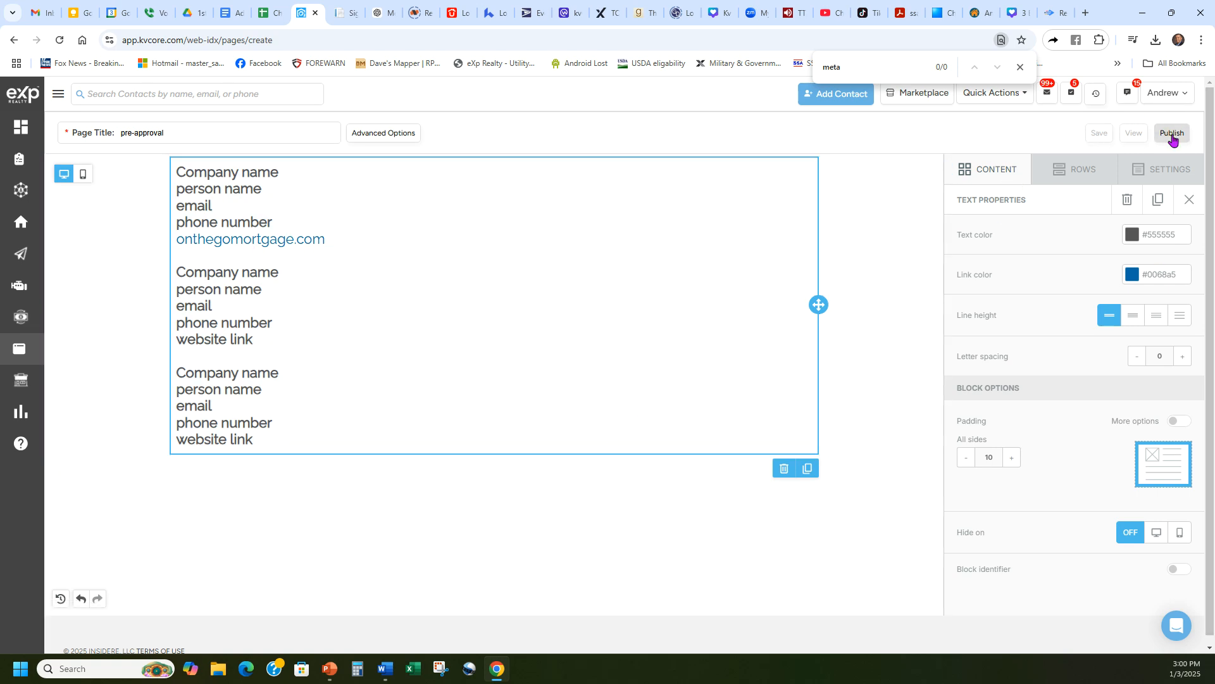
{"action": "left_click", "coordinate": [1020, 67]}
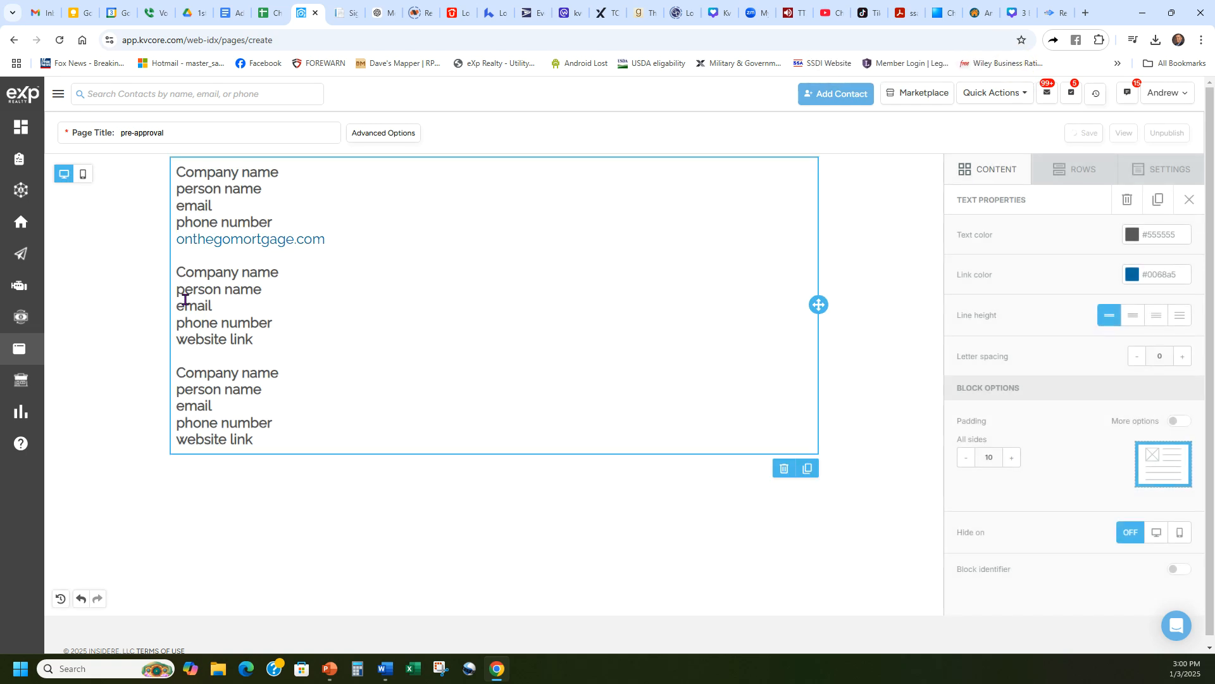
Step: List the website pages in the Trusted Partners category and unpublish the pre-approval page
{"action": "mouse_move", "coordinate": [19, 349]}
{"action": "left_click", "coordinate": [101, 380]}
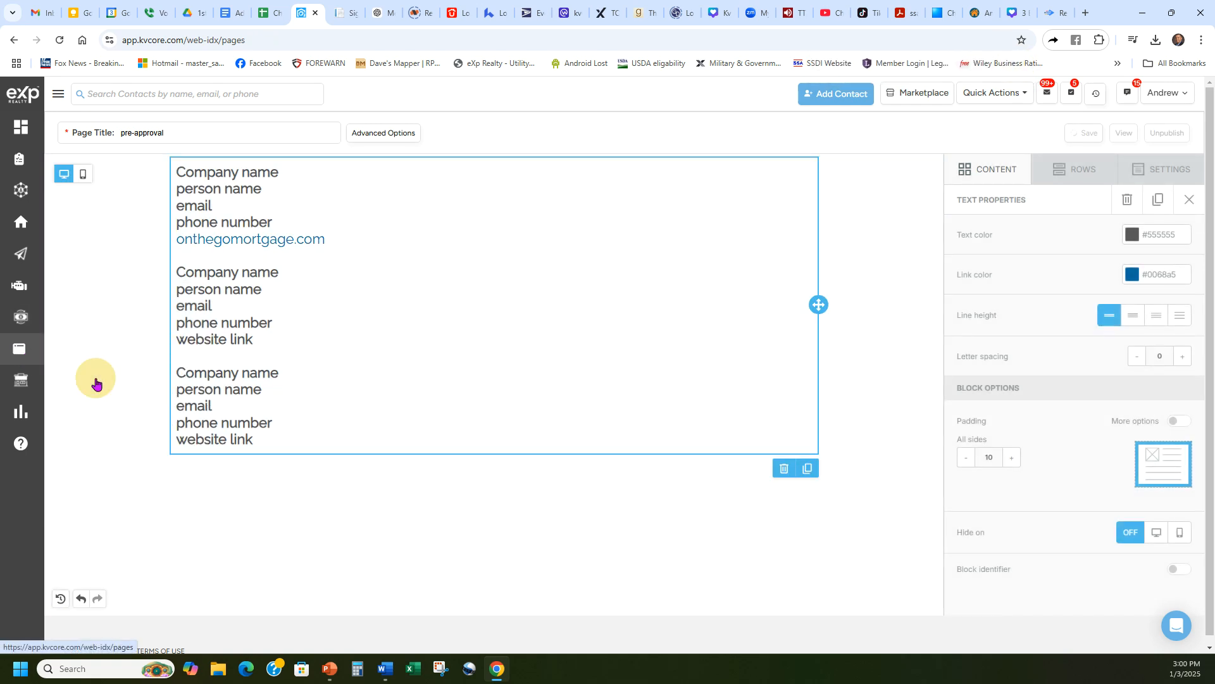
{"action": "scroll", "coordinate": [196, 440], "scroll_direction": "down", "scroll_amount": 5}
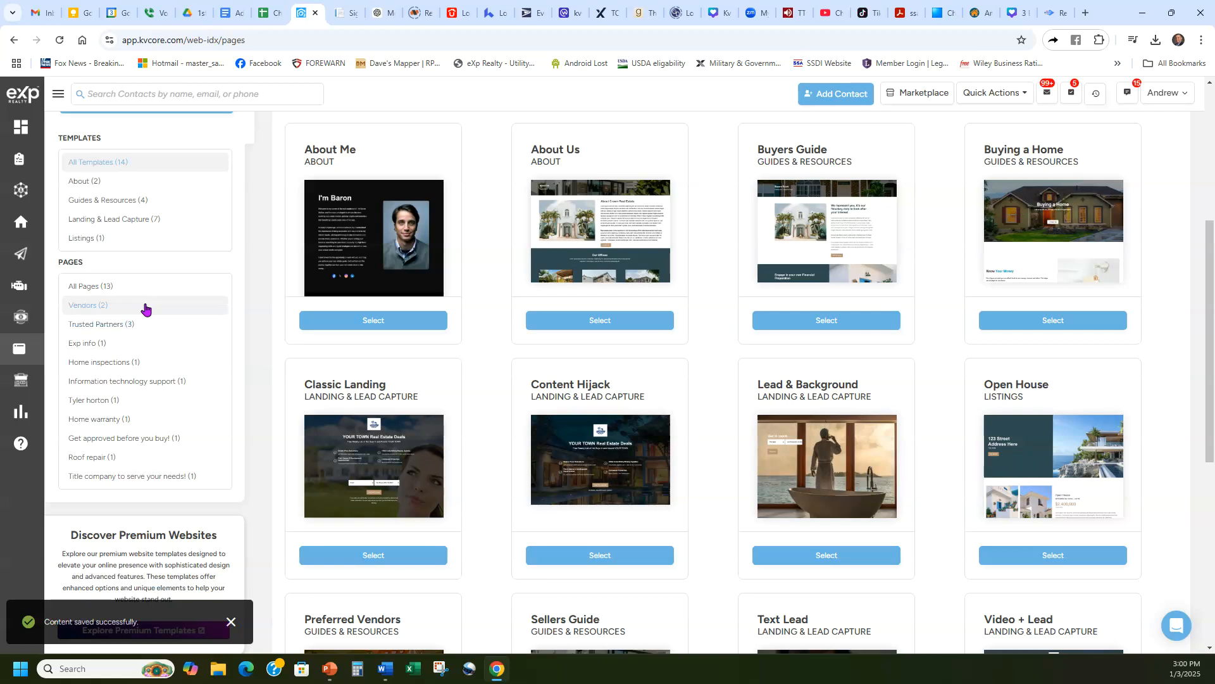
{"action": "left_click", "coordinate": [99, 324]}
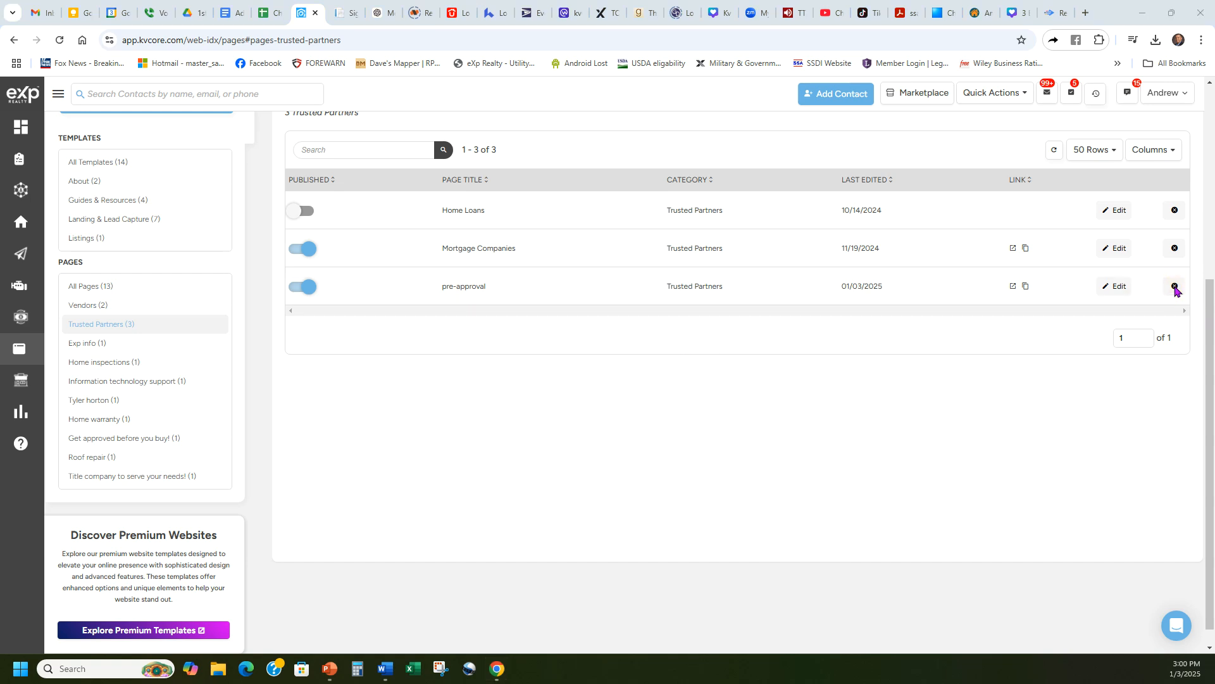
{"action": "left_click", "coordinate": [303, 286]}
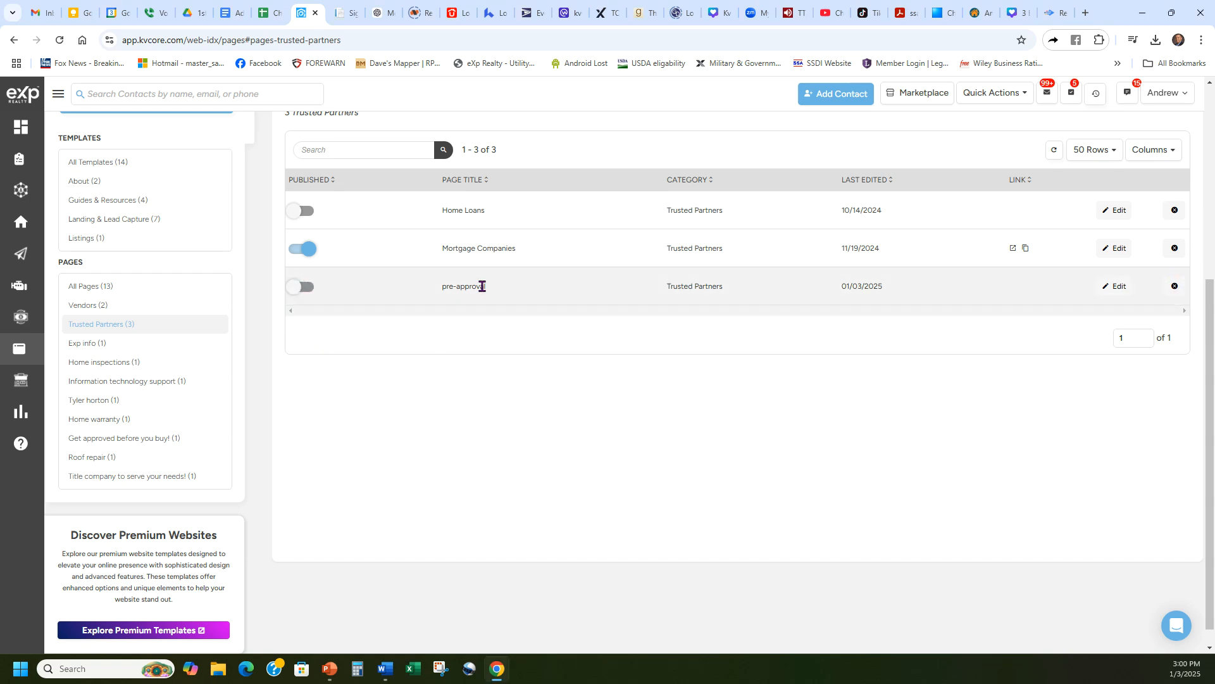
Step: Add the Trusted Partners category to the website's custom pages links in Custom Navigation and save it
{"action": "scroll", "coordinate": [822, 358], "scroll_direction": "up", "scroll_amount": 2}
{"action": "scroll", "coordinate": [819, 353], "scroll_direction": "down", "scroll_amount": 1}
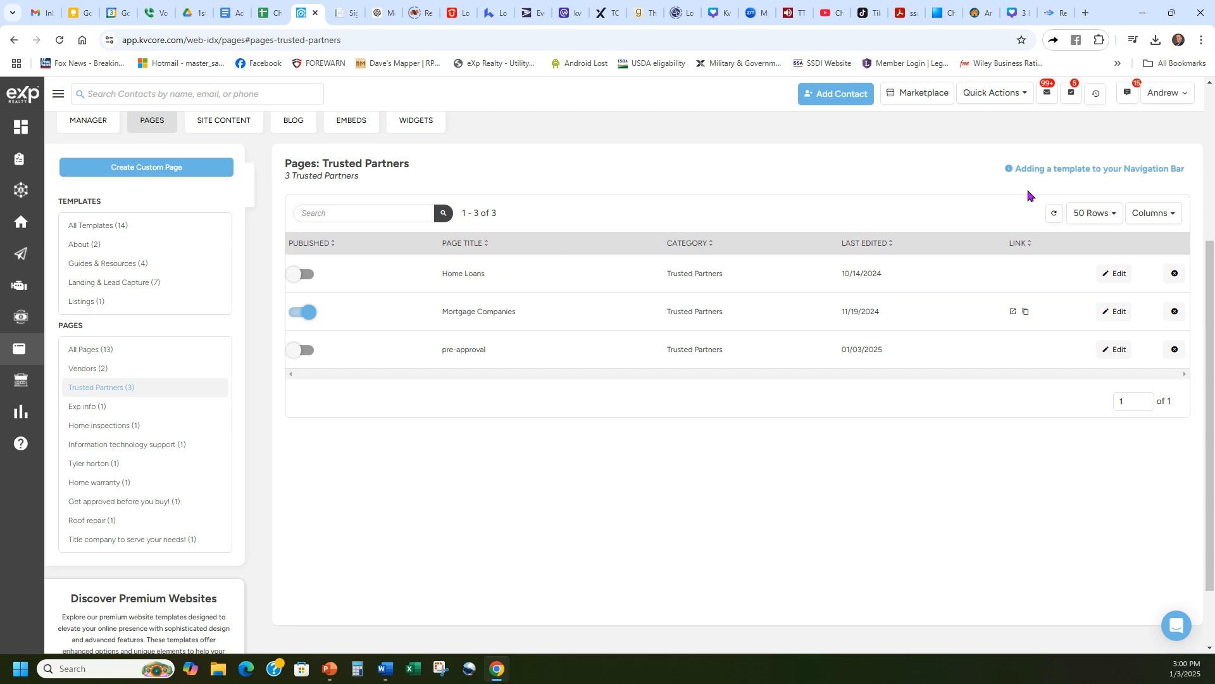
{"action": "left_click", "coordinate": [1081, 171]}
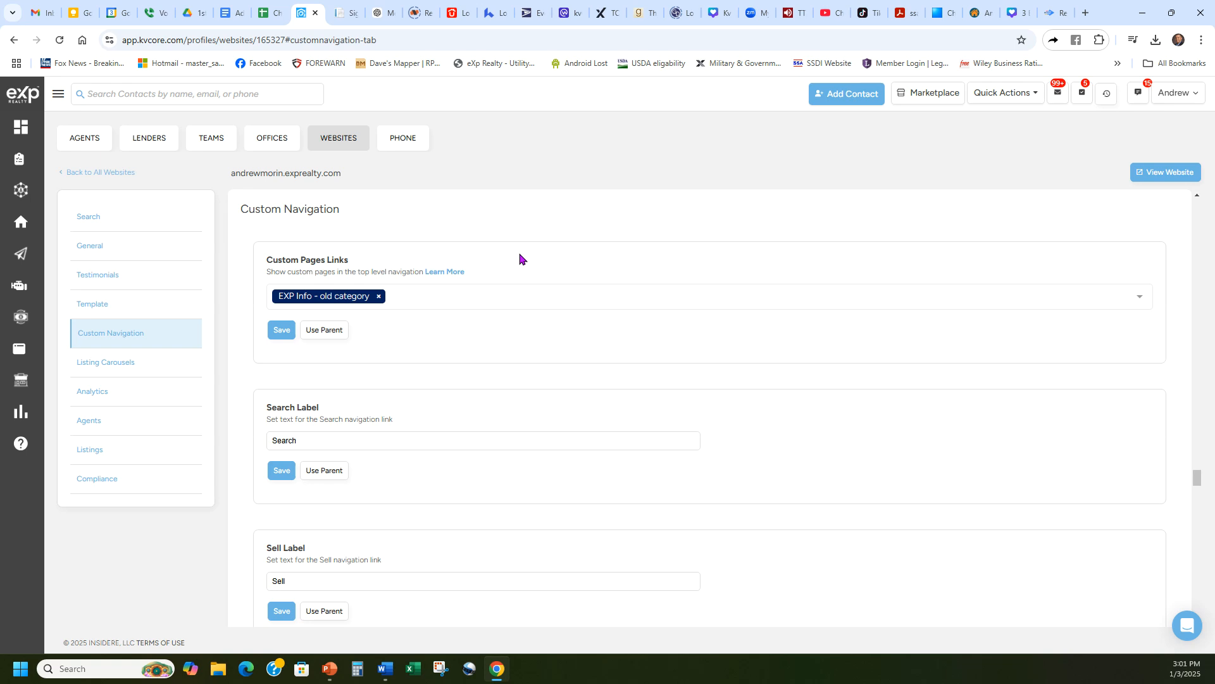
{"action": "left_click", "coordinate": [491, 296]}
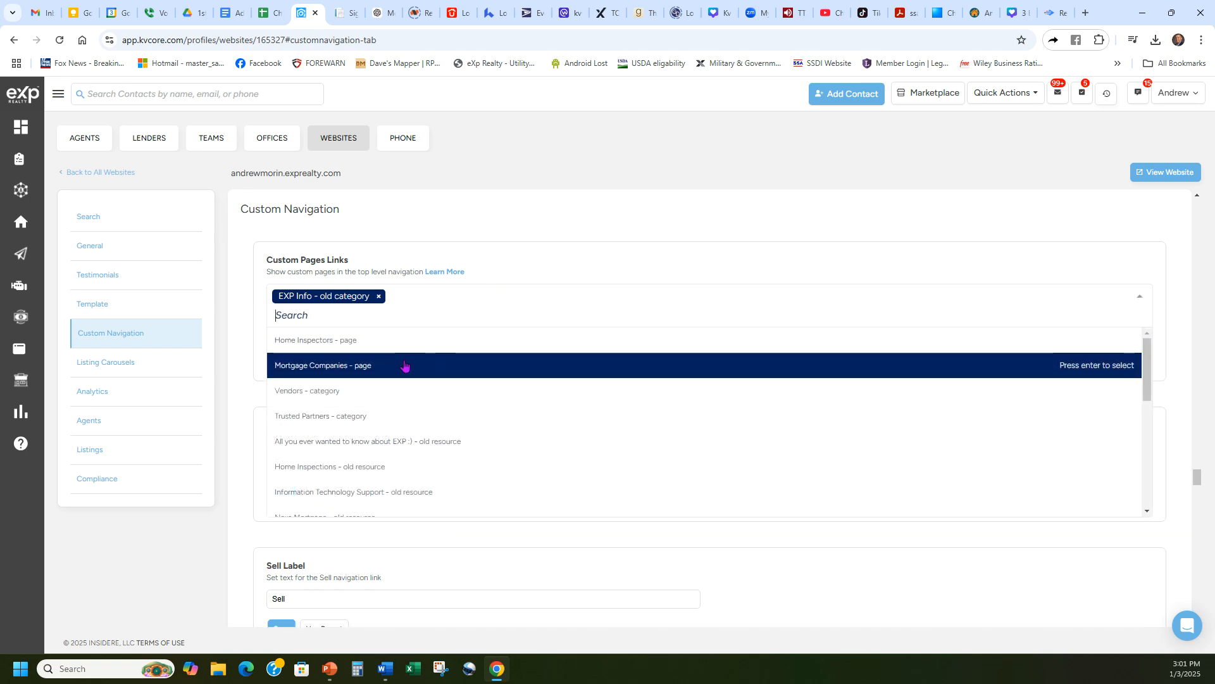
{"action": "left_click", "coordinate": [398, 415]}
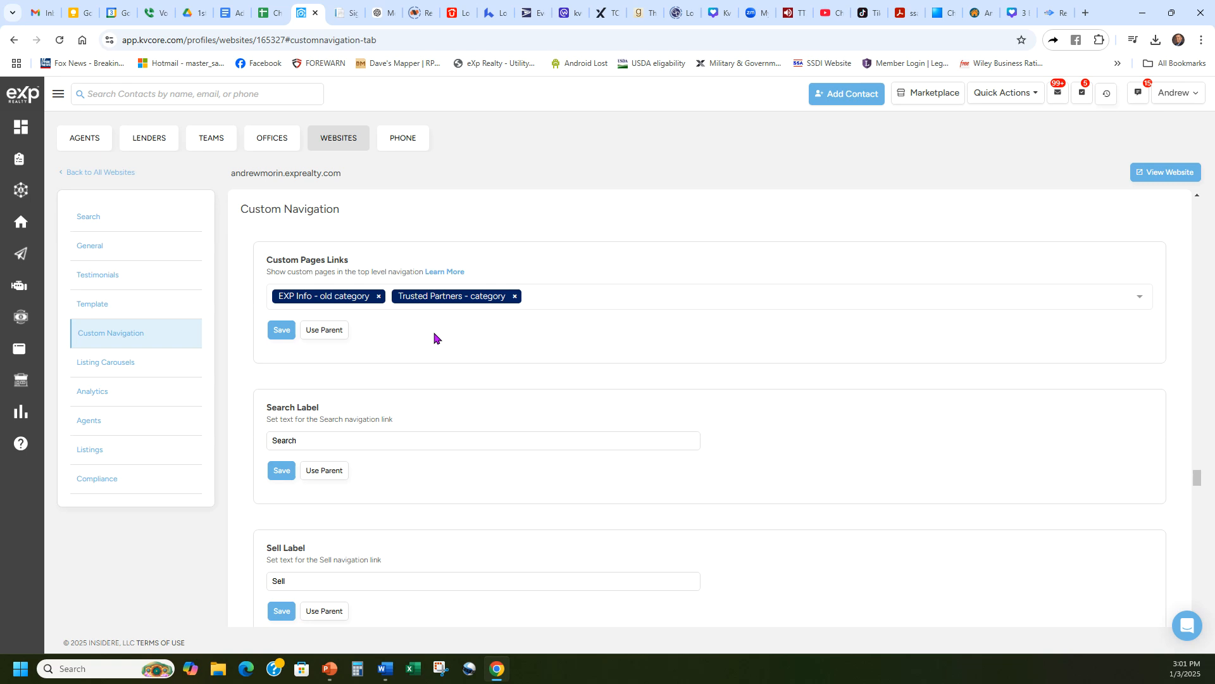
{"action": "left_click", "coordinate": [281, 329]}
Step: Reload the navigation settings and open the agent's live website to check its top navigation
{"action": "left_click", "coordinate": [61, 40]}
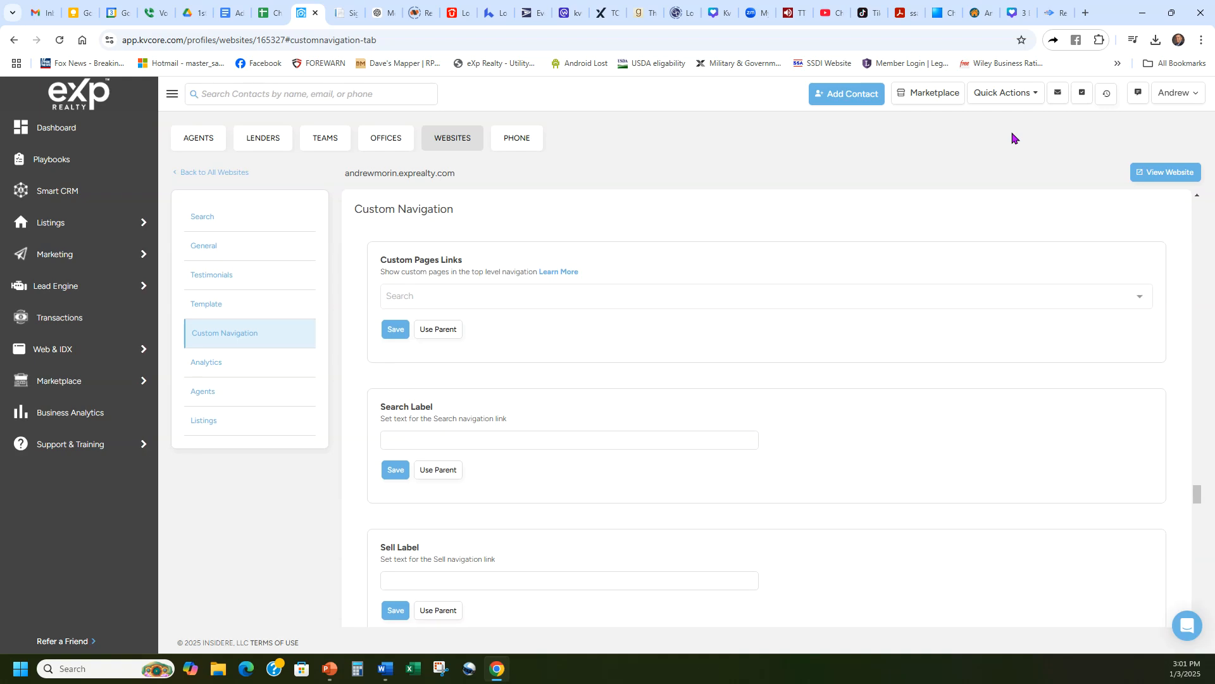
{"action": "left_click", "coordinate": [1167, 93]}
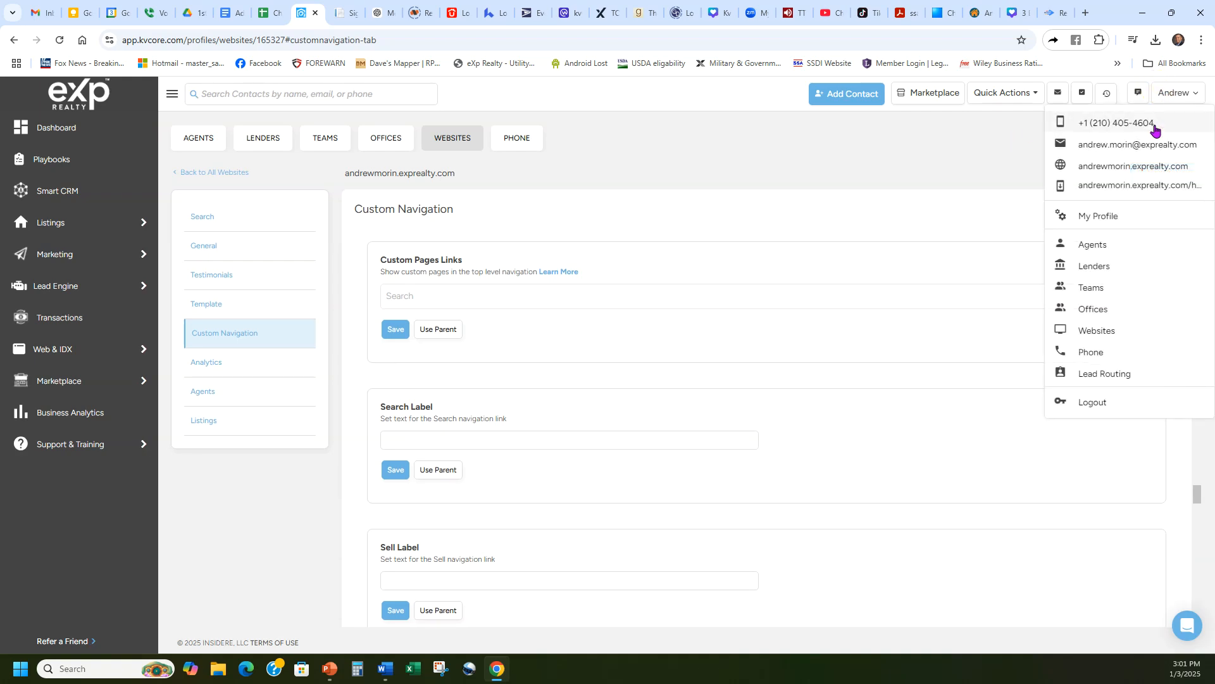
{"action": "left_click", "coordinate": [1122, 168]}
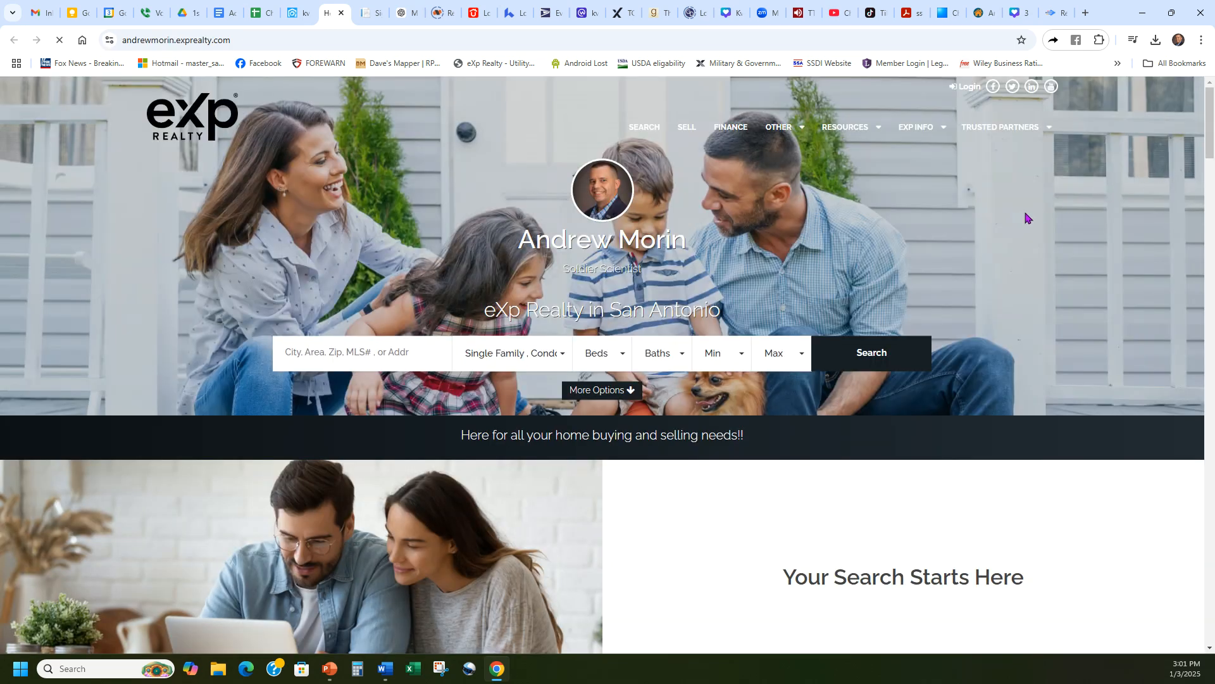
Step: Open the Mortgage Companies page from the live website's Trusted Partners navigation to view it, and close the website
{"action": "mouse_move", "coordinate": [998, 131]}
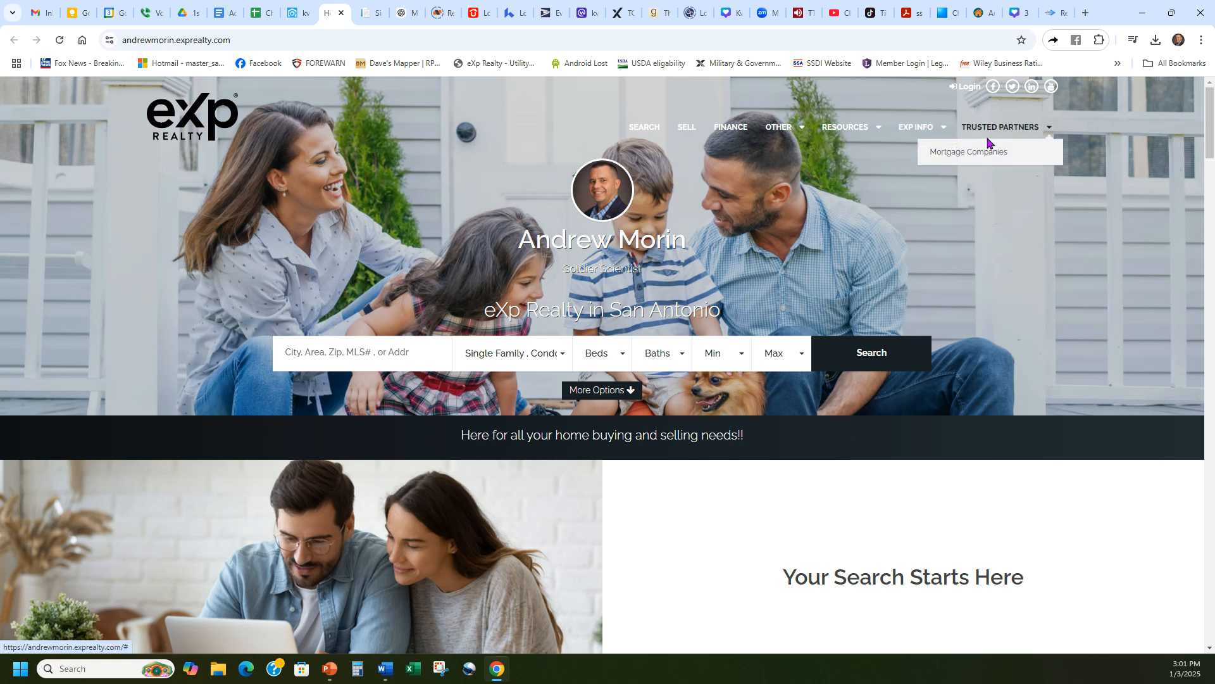
{"action": "left_click", "coordinate": [983, 153]}
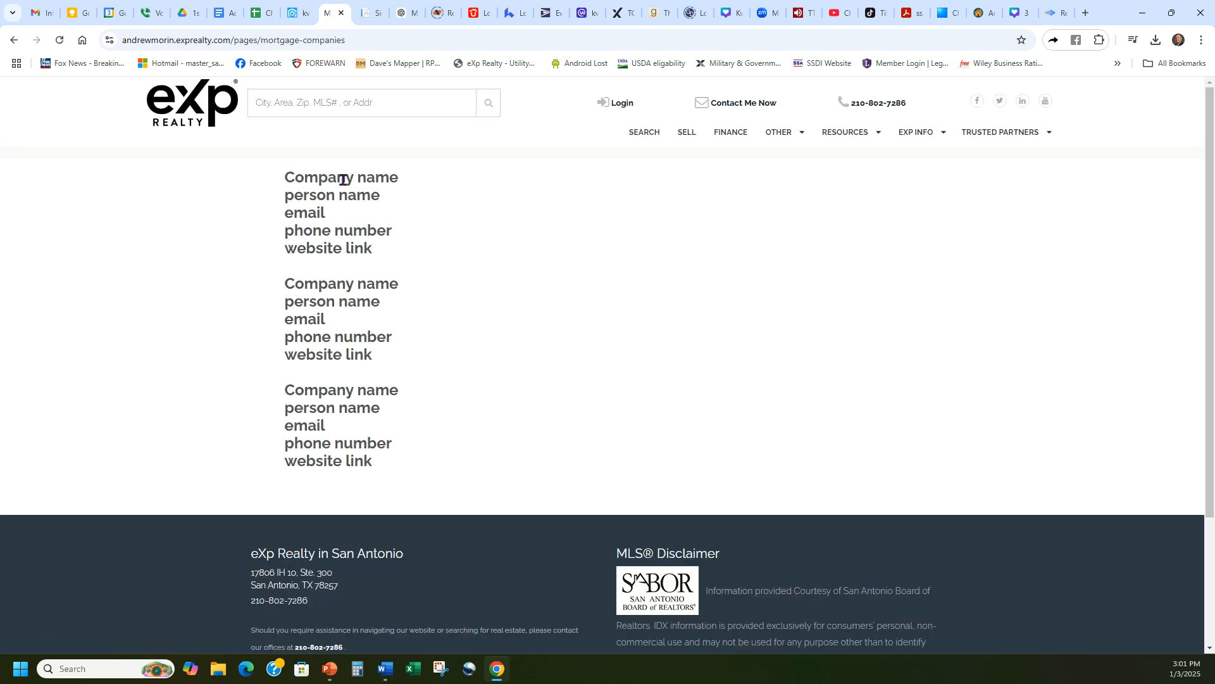
{"action": "left_click", "coordinate": [341, 13]}
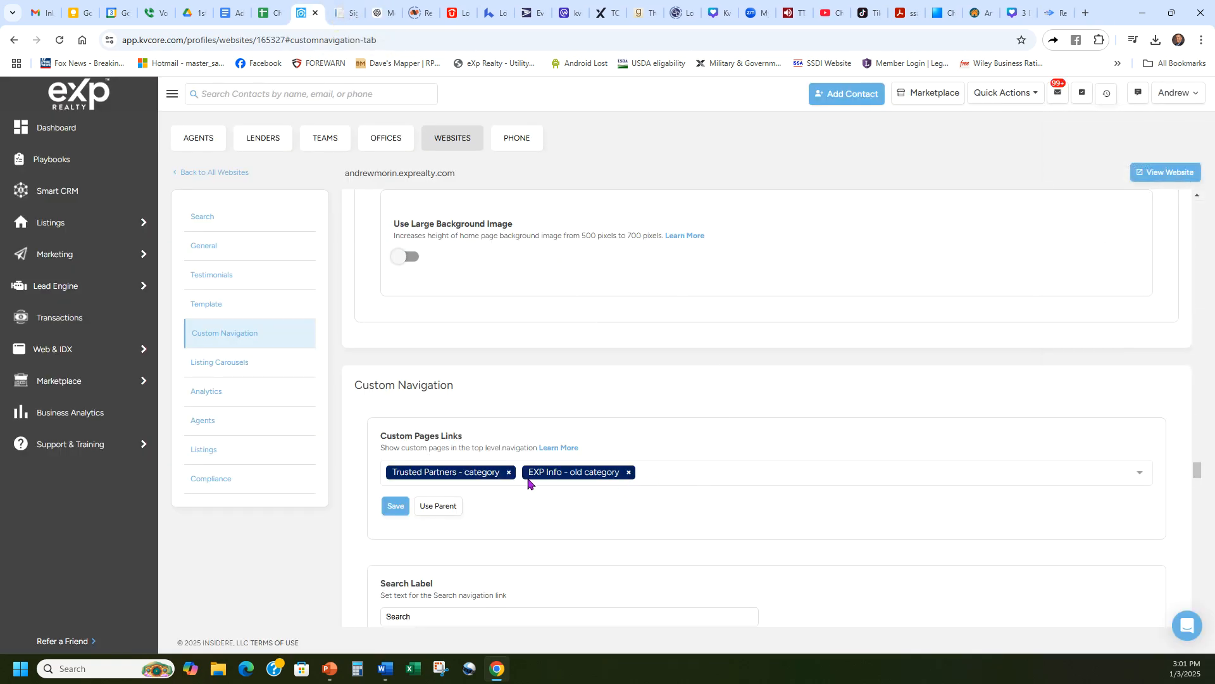
Step: Remove the Trusted Partners category from the custom pages links in Custom Navigation and save the setting
{"action": "left_click", "coordinate": [507, 473]}
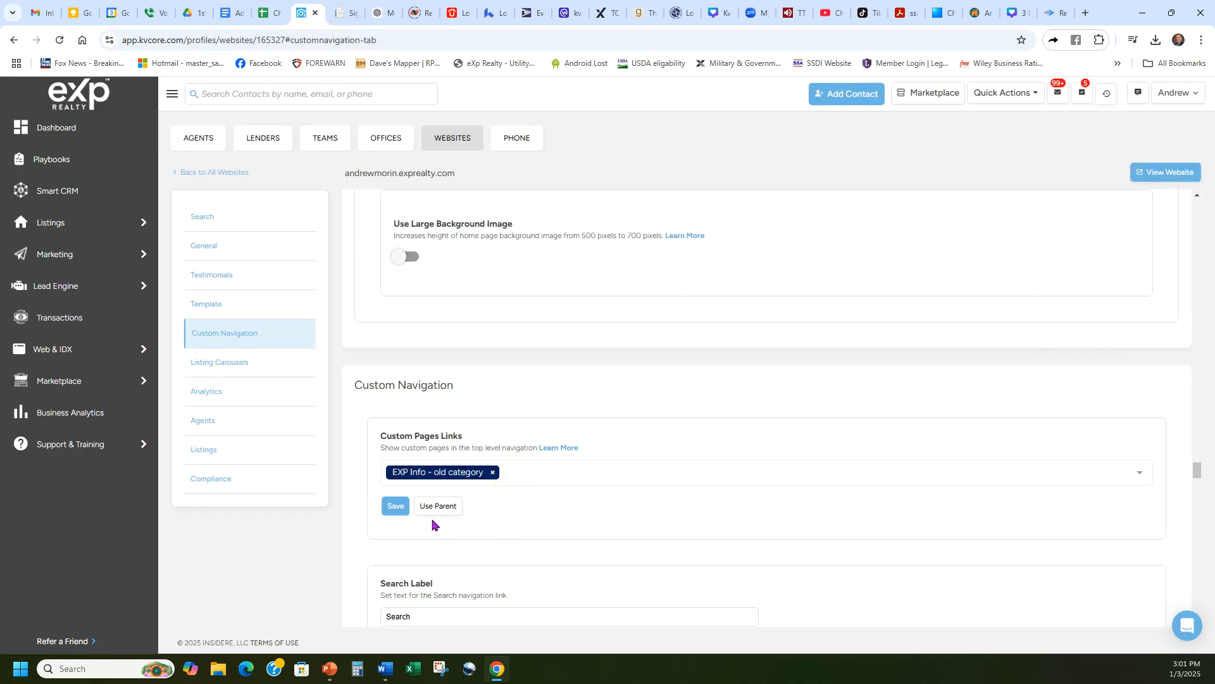
{"action": "left_click", "coordinate": [394, 510]}
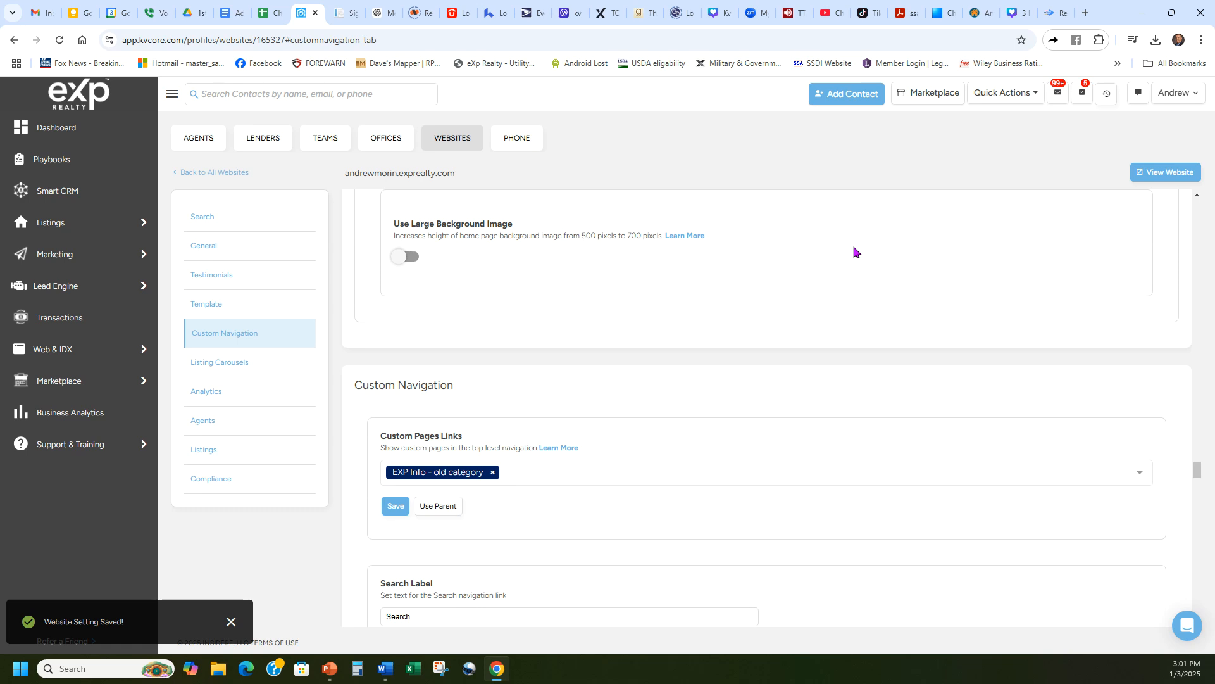
Step: Go to the website's pages and list those in the Trusted Partners category
{"action": "mouse_move", "coordinate": [52, 353]}
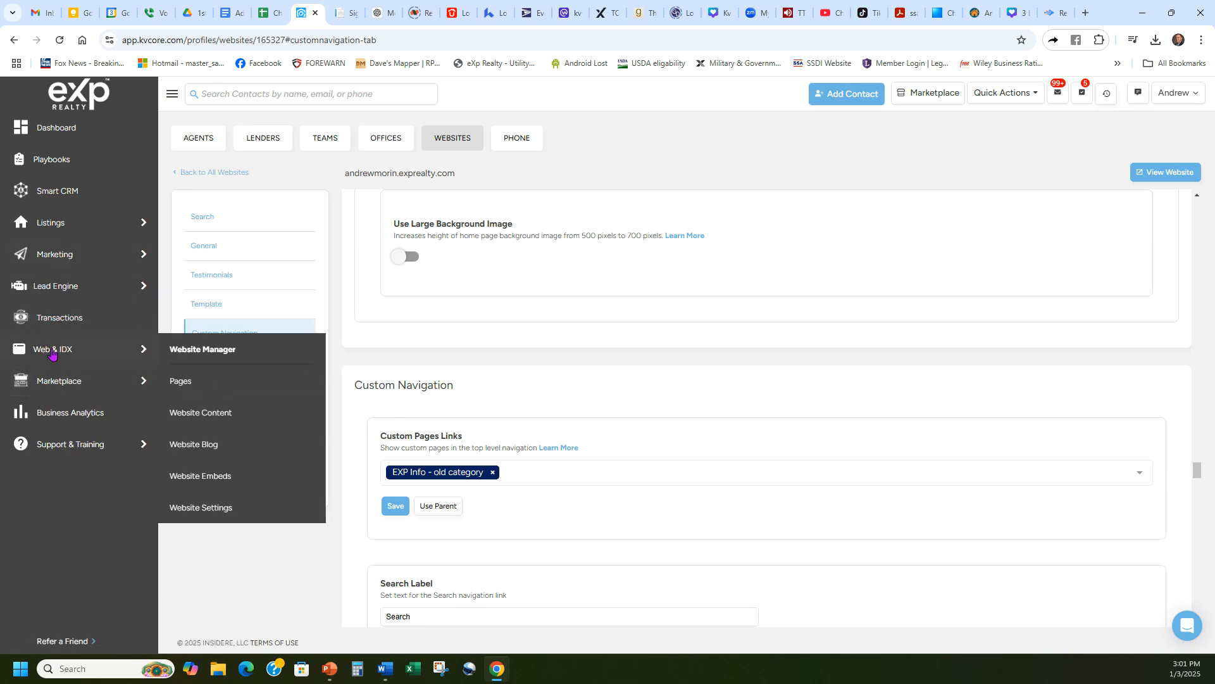
{"action": "left_click", "coordinate": [180, 380]}
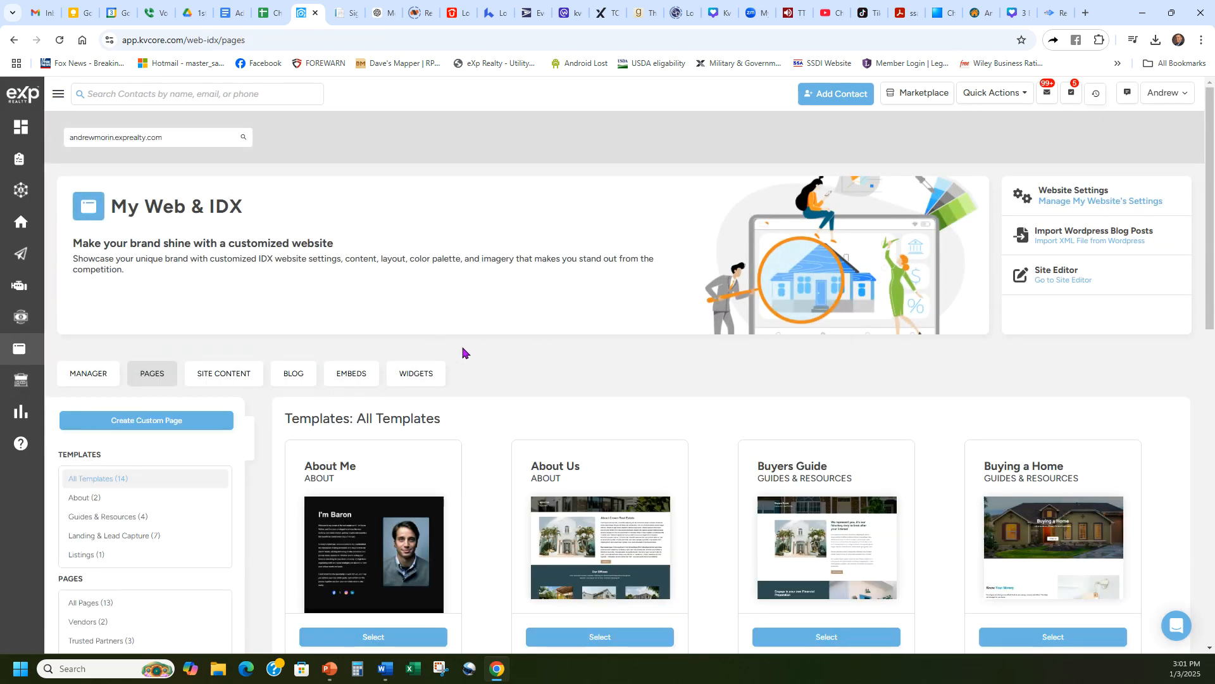
{"action": "scroll", "coordinate": [462, 352], "scroll_direction": "down", "scroll_amount": 6}
{"action": "scroll", "coordinate": [136, 373], "scroll_direction": "up", "scroll_amount": 2}
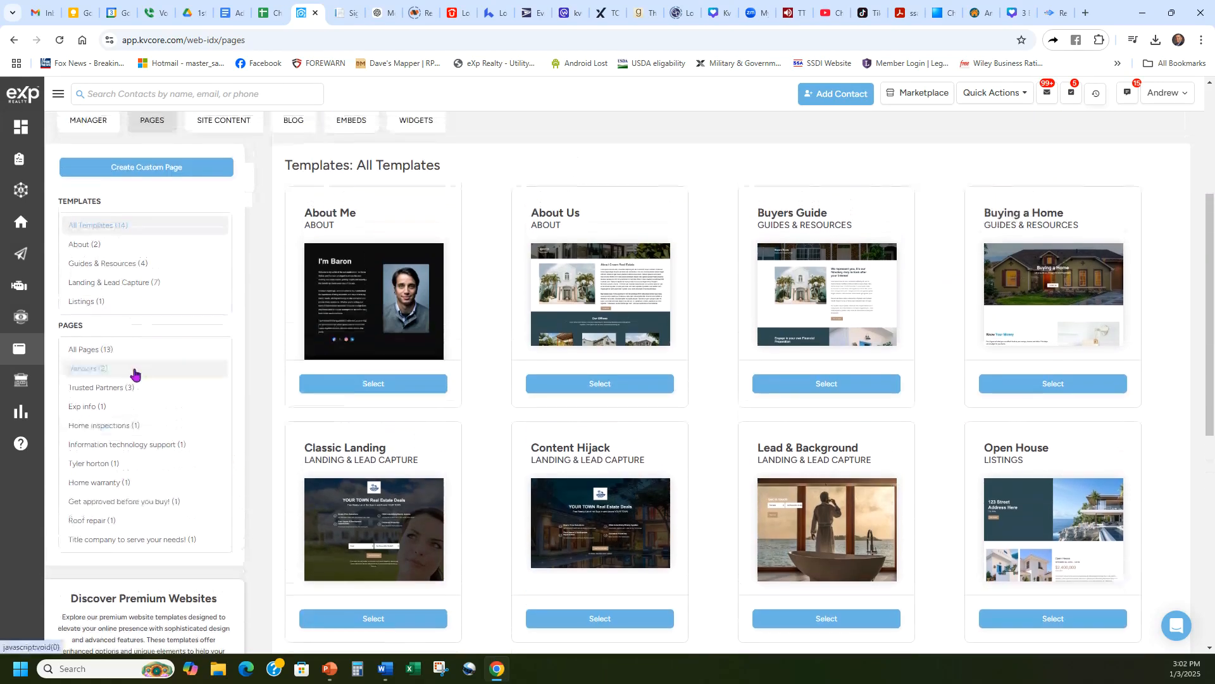
{"action": "left_click", "coordinate": [114, 388]}
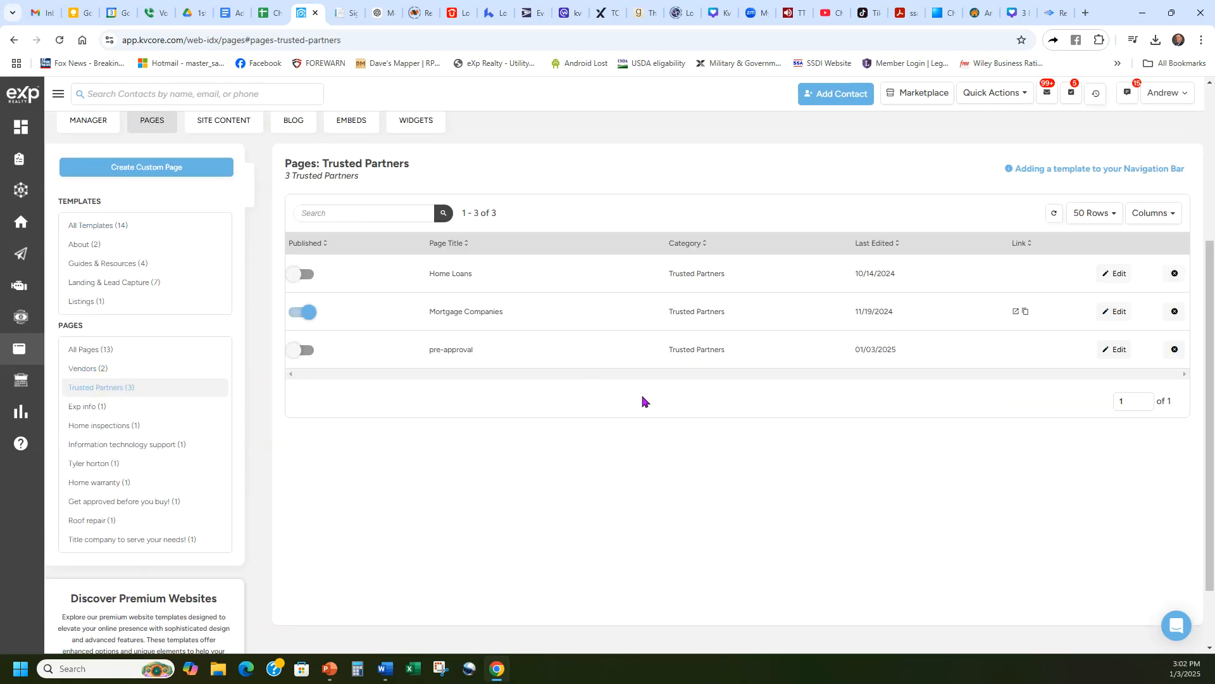
Step: Start a new custom page and place a text block on it
{"action": "scroll", "coordinate": [640, 408], "scroll_direction": "up", "scroll_amount": 2}
{"action": "left_click", "coordinate": [122, 293]}
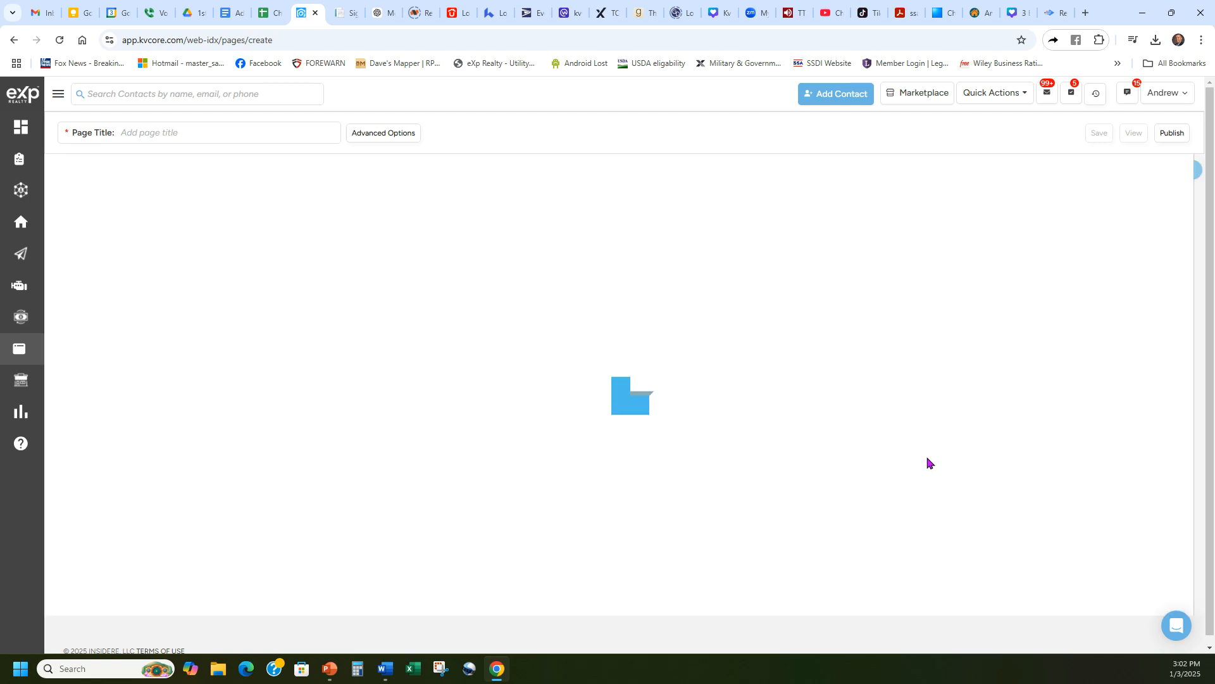
{"action": "left_click_drag", "start_coordinate": [1080, 573], "coordinate": [500, 171]}
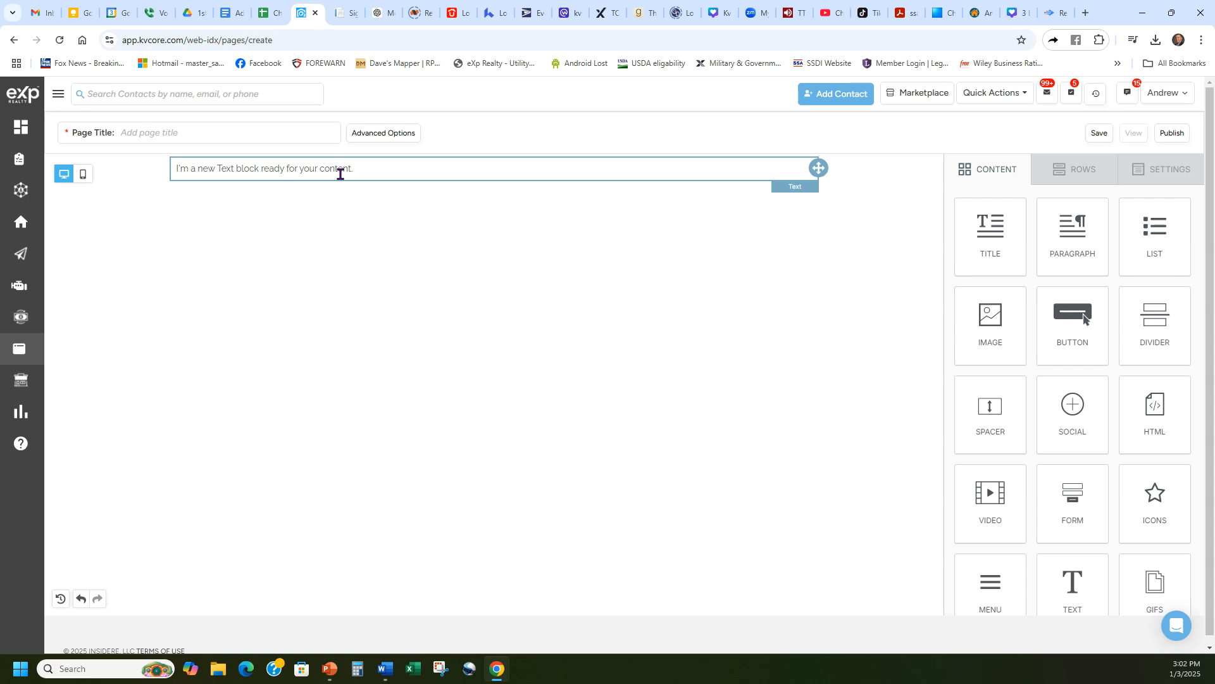
Step: In the new page's advanced options, set the category to Trusted Partners and the page title to "home insurance"
{"action": "left_click", "coordinate": [386, 135]}
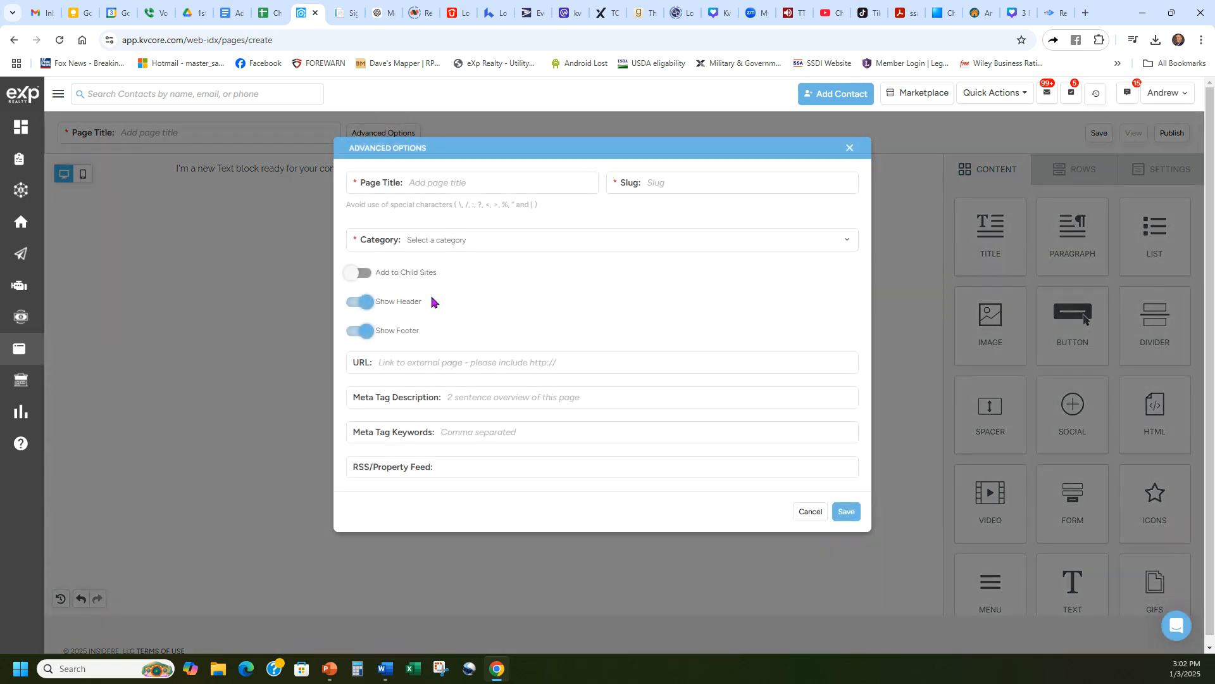
{"action": "left_click", "coordinate": [446, 244]}
{"action": "left_click", "coordinate": [404, 302]}
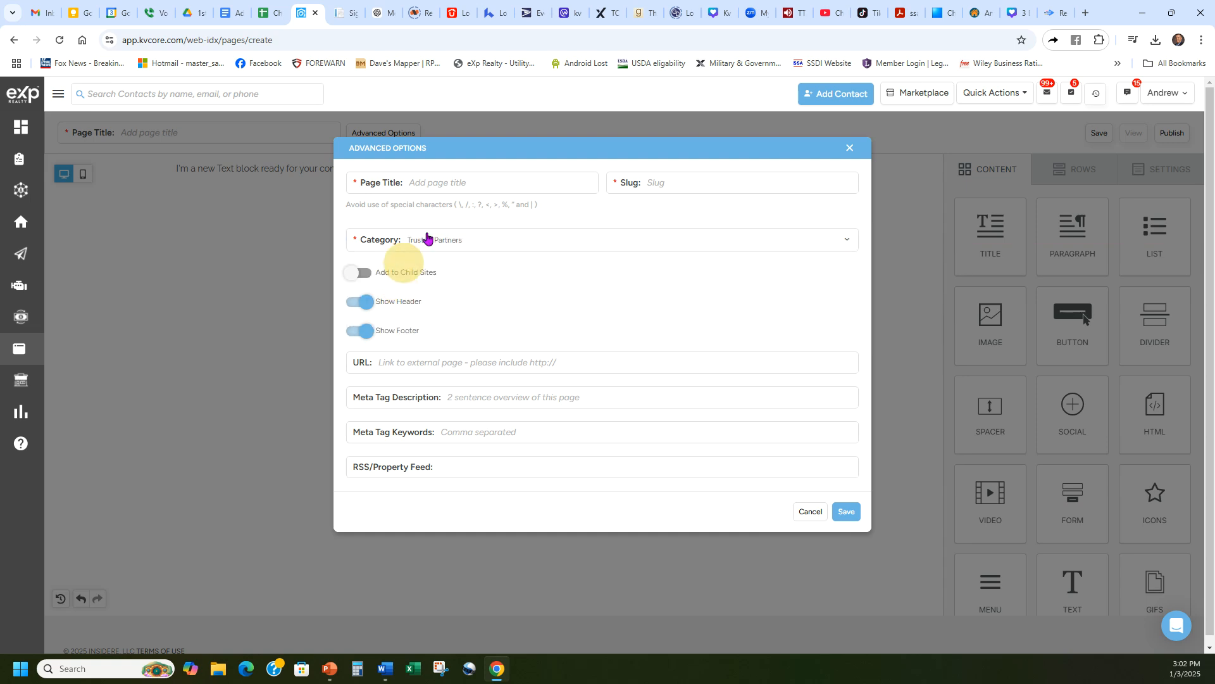
{"action": "left_click", "coordinate": [457, 183]}
{"action": "type", "text": "h"}
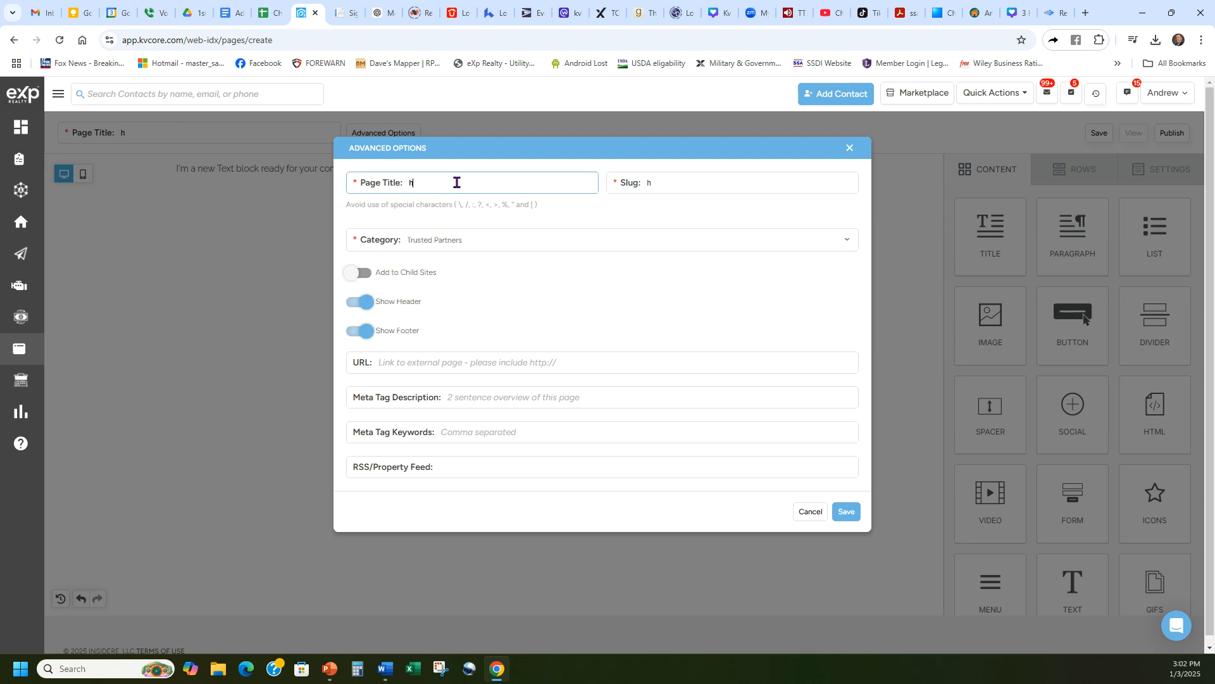
{"action": "type", "text": "ome insurance"}
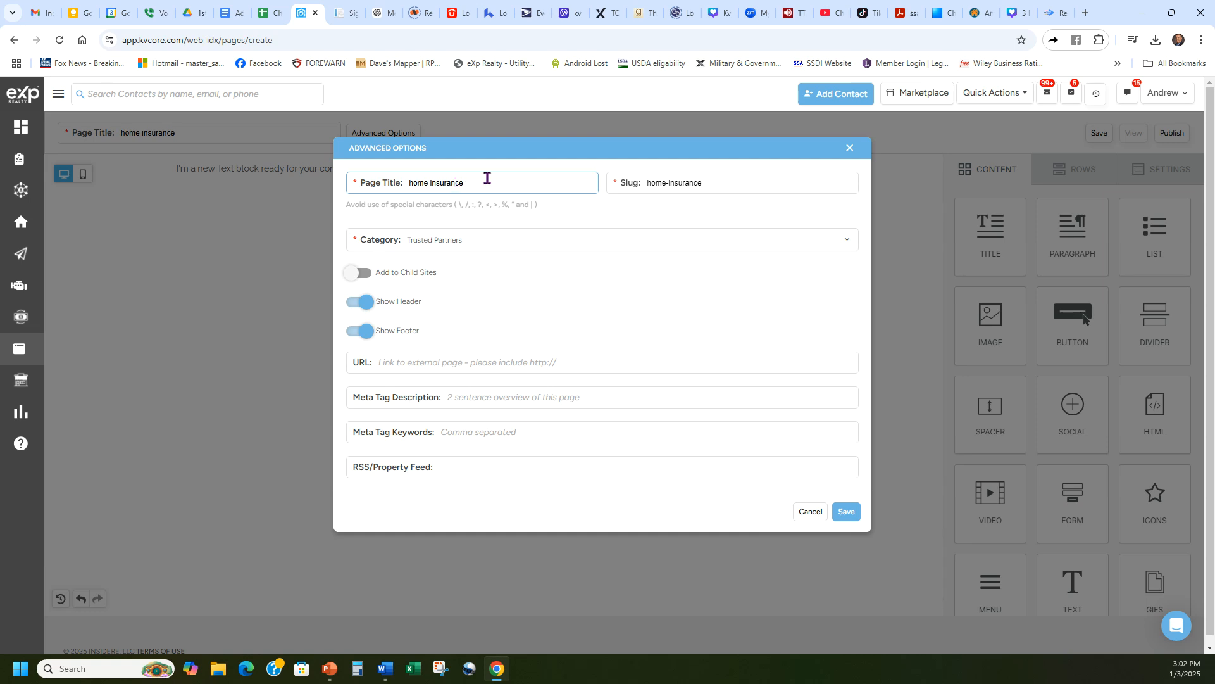
Step: Switch to the ChatGPT conversation and examine the meta tag description and keywords written for home inspectors
{"action": "left_click", "coordinate": [391, 8]}
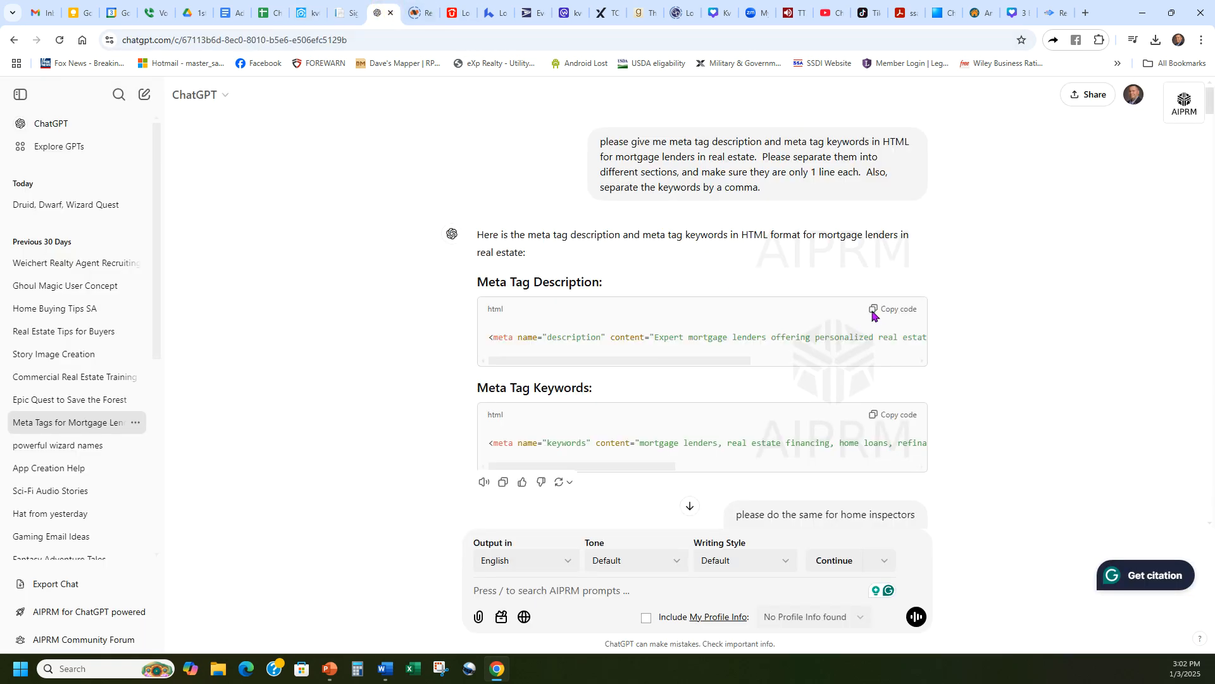
{"action": "scroll", "coordinate": [918, 317], "scroll_direction": "down", "scroll_amount": 3}
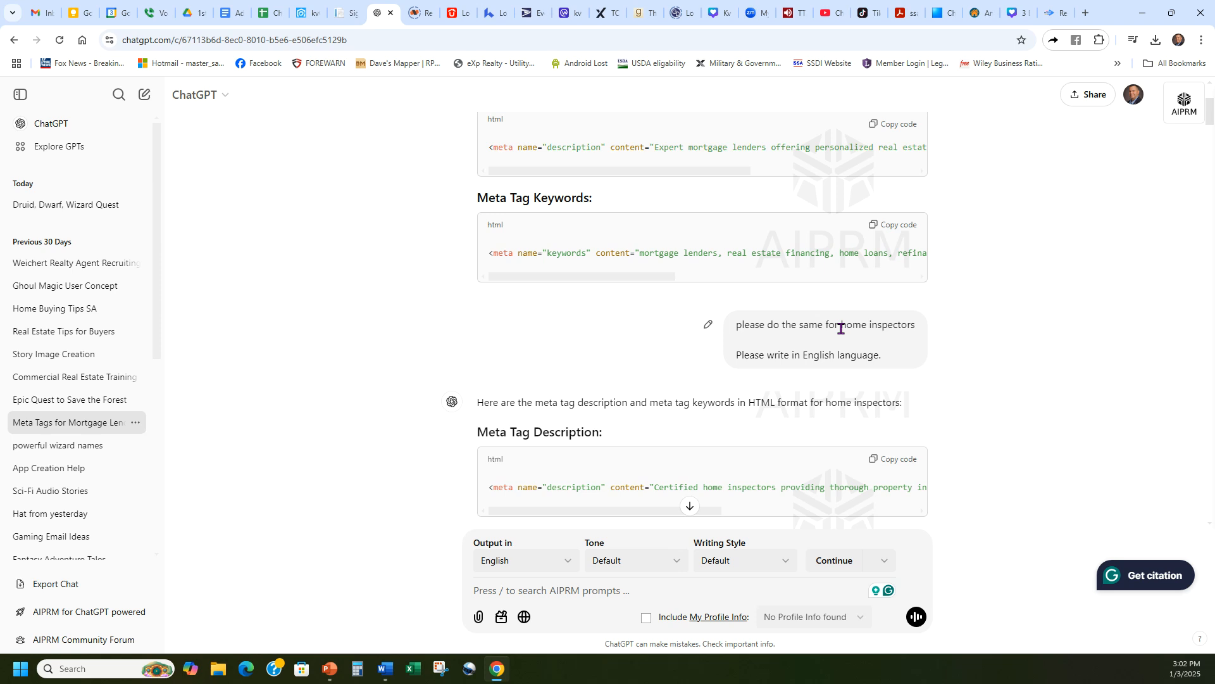
{"action": "left_click_drag", "start_coordinate": [841, 325], "coordinate": [917, 326]}
{"action": "scroll", "coordinate": [955, 315], "scroll_direction": "down", "scroll_amount": 2}
{"action": "left_click", "coordinate": [992, 316]}
{"action": "scroll", "coordinate": [905, 311], "scroll_direction": "down", "scroll_amount": 1}
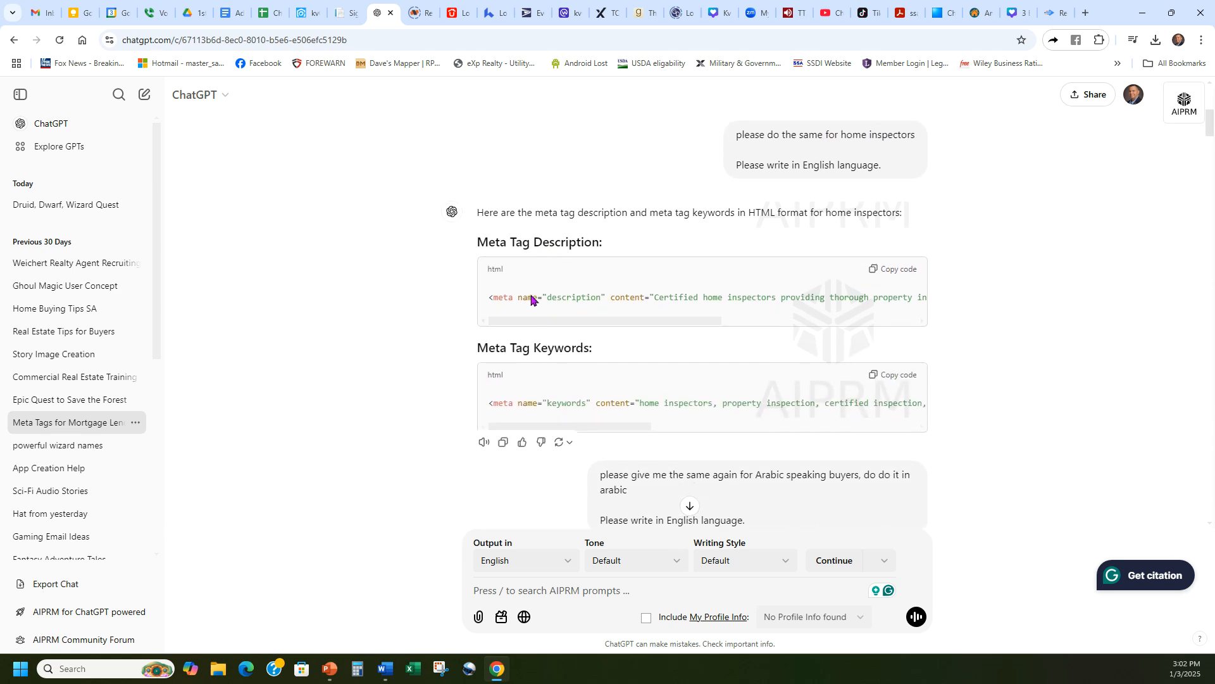
Step: Switch back to kvCORE, cancel the advanced options and leave the unsaved home insurance page for the website's pages
{"action": "left_click", "coordinate": [311, 11]}
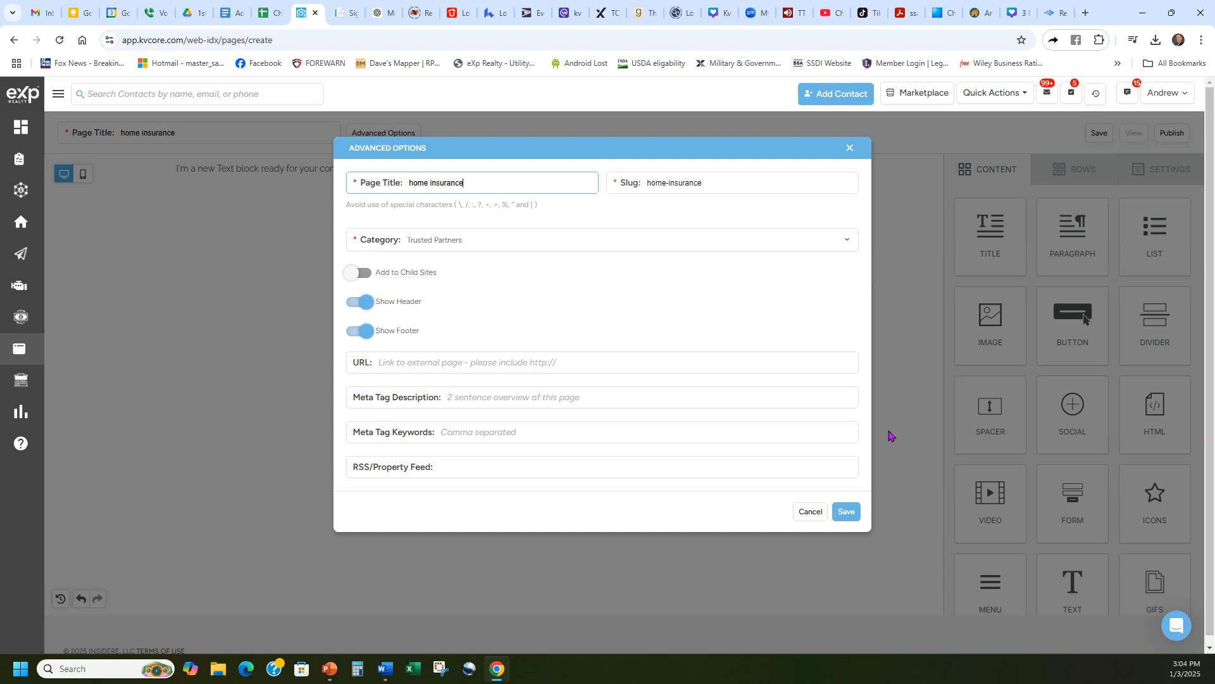
{"action": "left_click", "coordinate": [818, 507]}
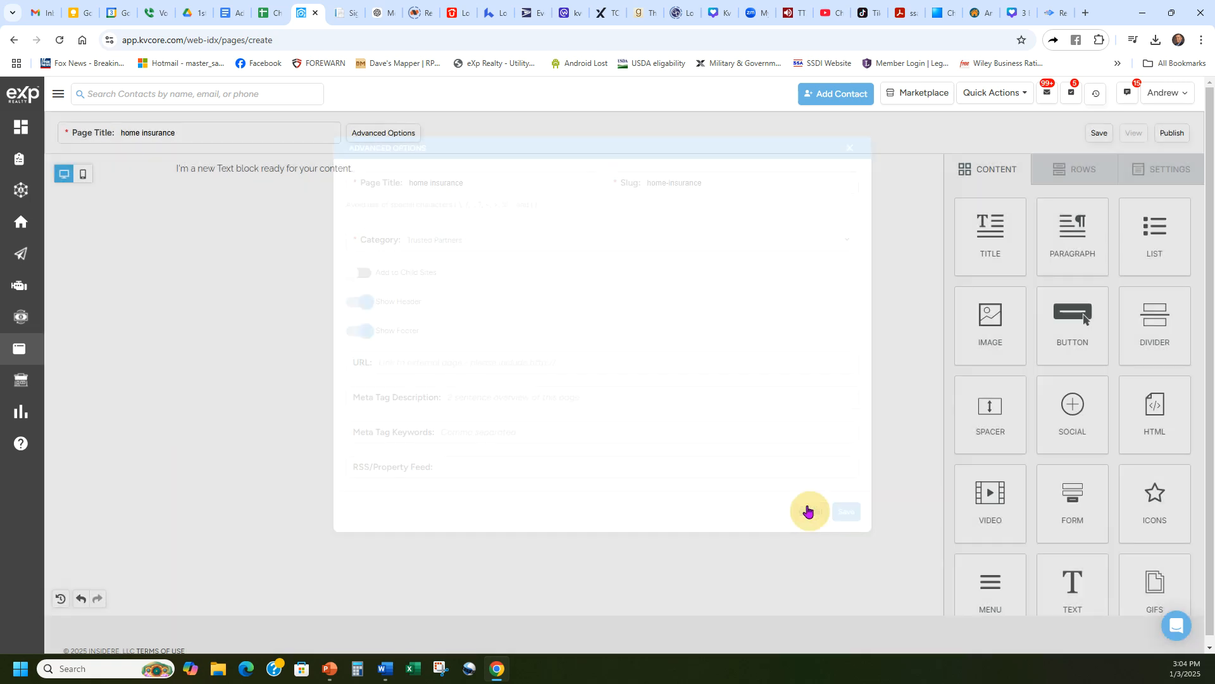
{"action": "mouse_move", "coordinate": [33, 358]}
{"action": "left_click", "coordinate": [81, 381]}
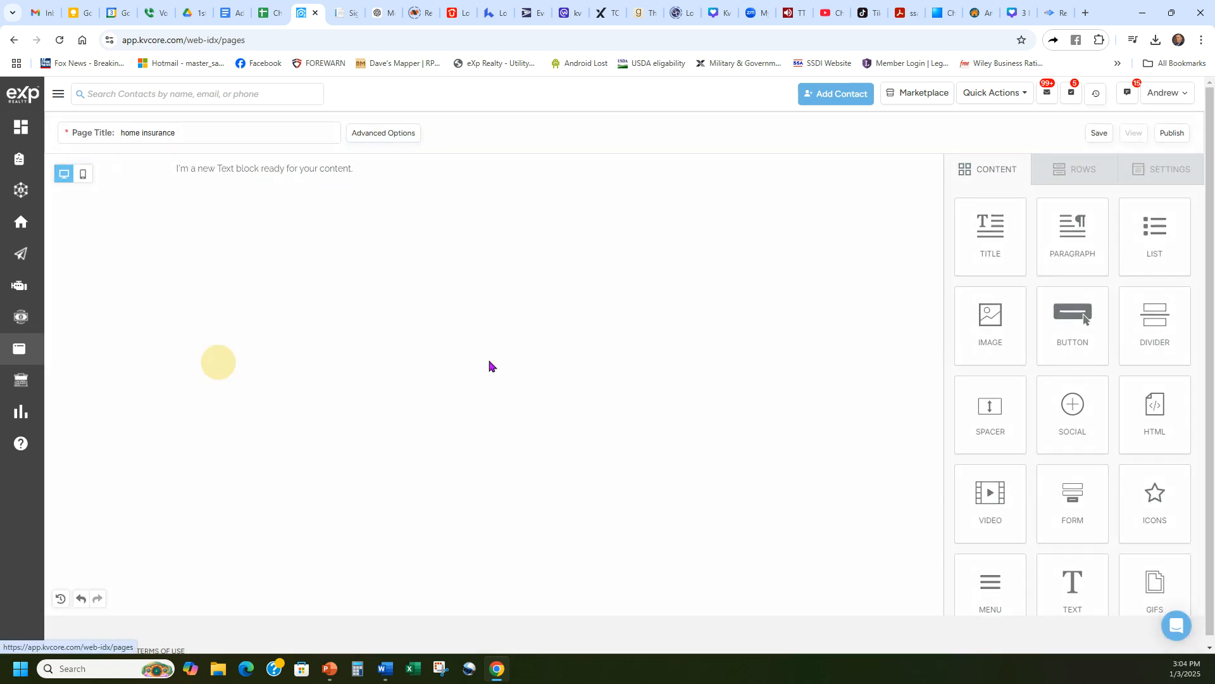
Step: List the Trusted Partners pages again to check which of them are published
{"action": "scroll", "coordinate": [700, 388], "scroll_direction": "down", "scroll_amount": 6}
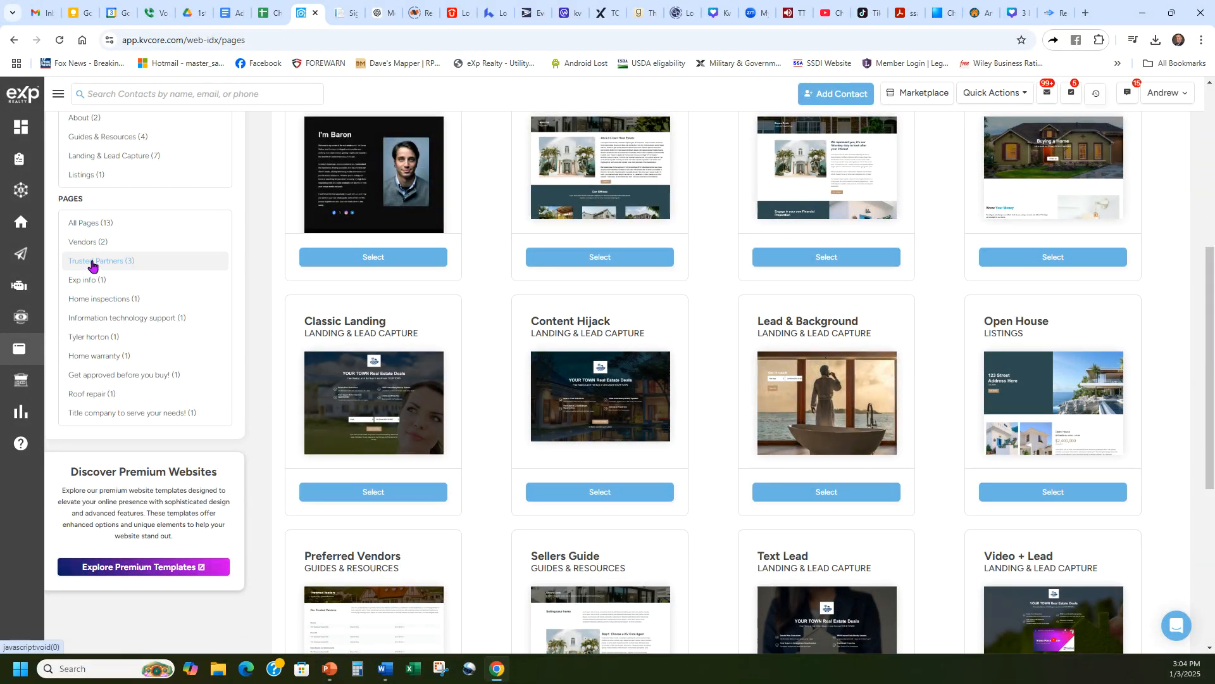
{"action": "left_click", "coordinate": [89, 262]}
{"action": "scroll", "coordinate": [1000, 354], "scroll_direction": "up", "scroll_amount": 3}
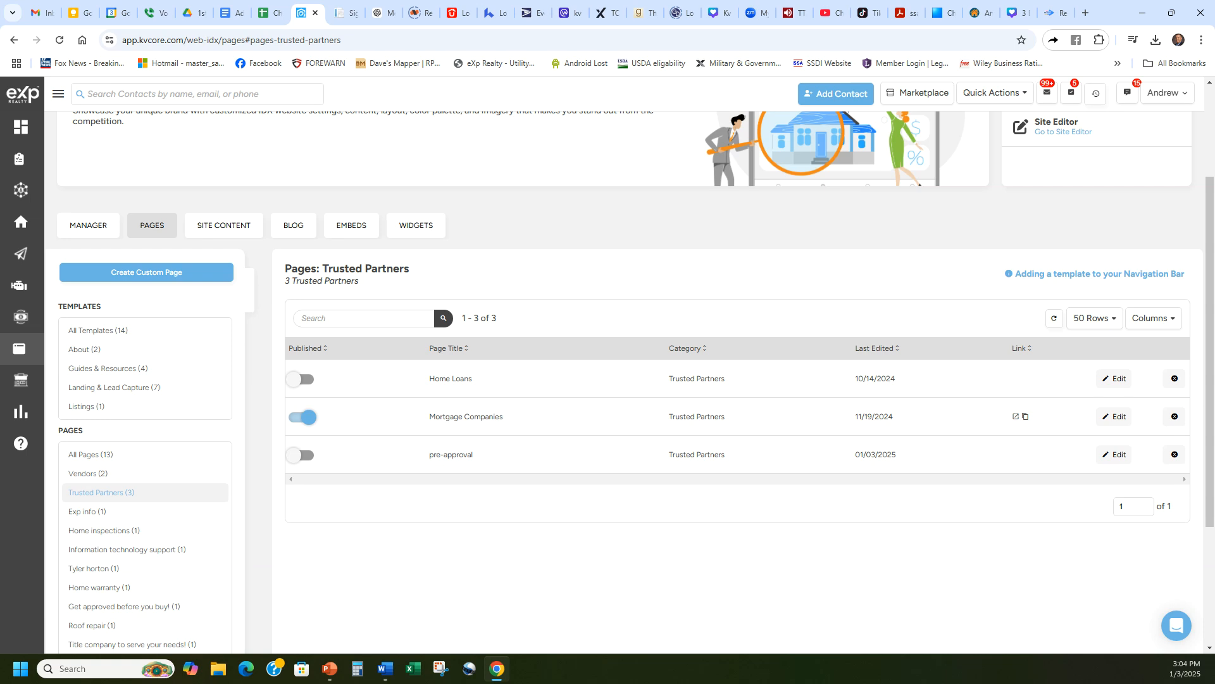
{"action": "left_click", "coordinate": [986, 535]}
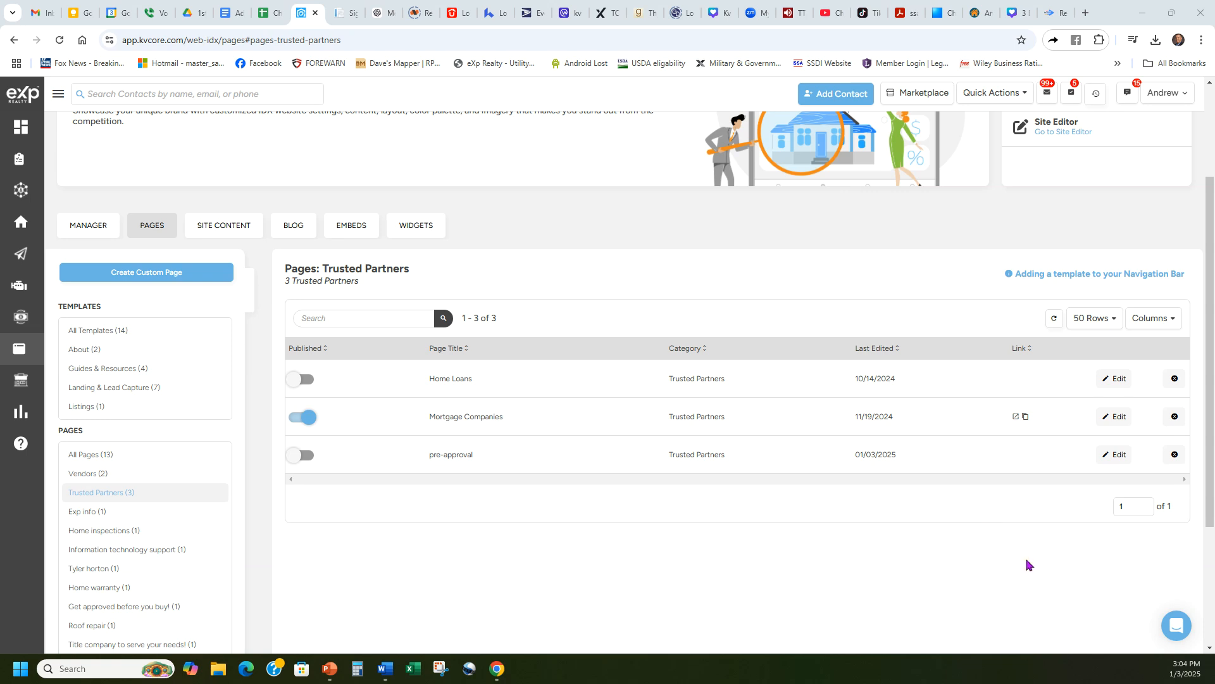